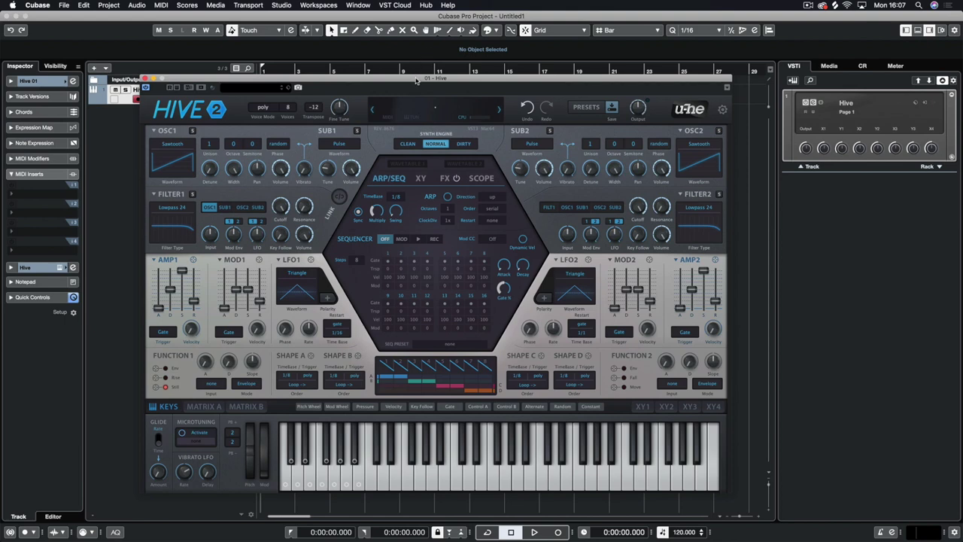
- Reposition the Hive 2 window slightly higher and further left over the Cubase project
left_click_drag(416, 81, 407, 58)
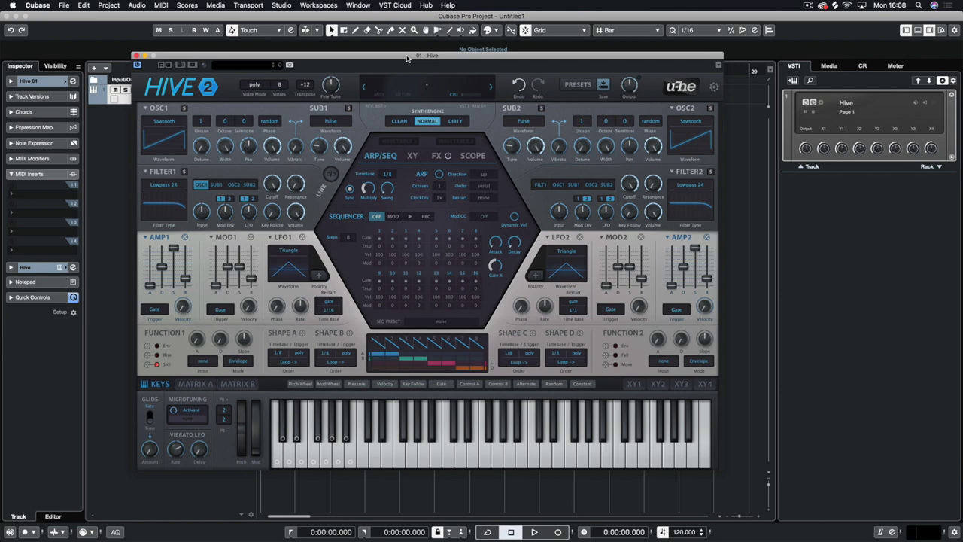
left_click_drag(395, 61, 430, 73)
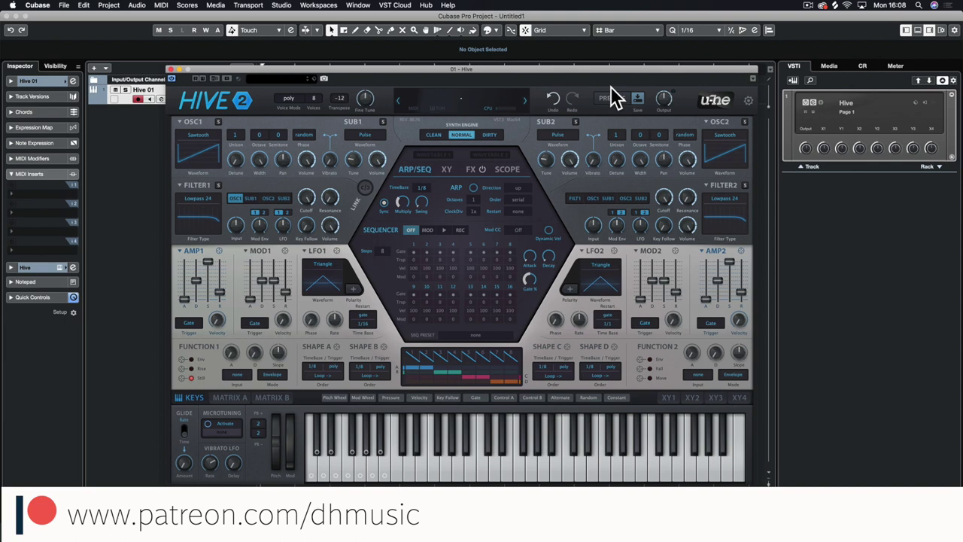
left_click_drag(514, 70, 483, 58)
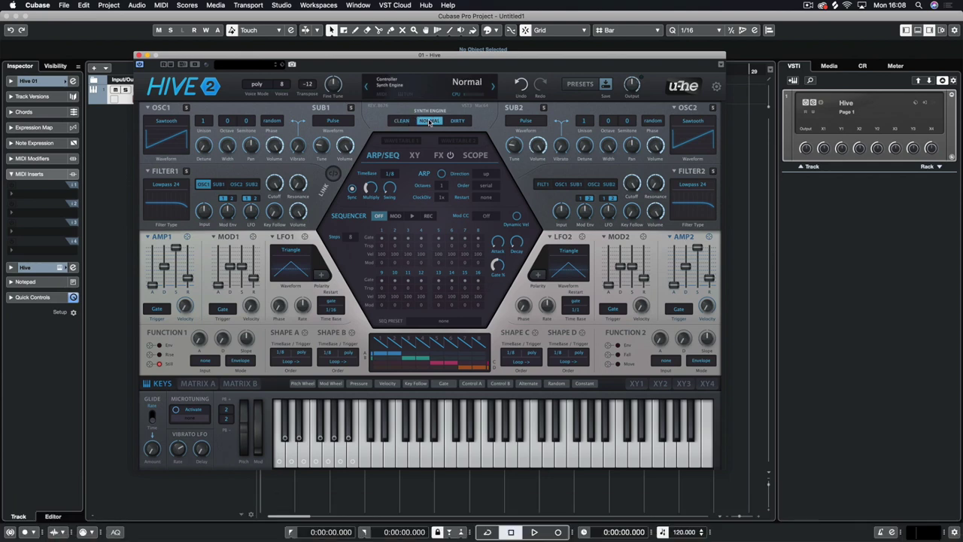
- Switch the synth engine to Clean, then browse the XY, FX, Scope and ARP/SEQ pages
left_click(462, 121)
left_click(404, 121)
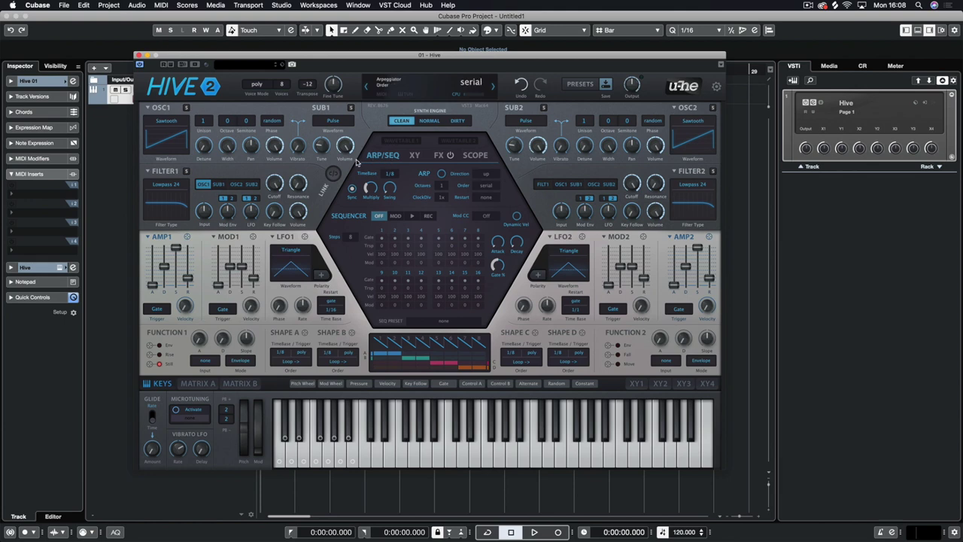
left_click(414, 156)
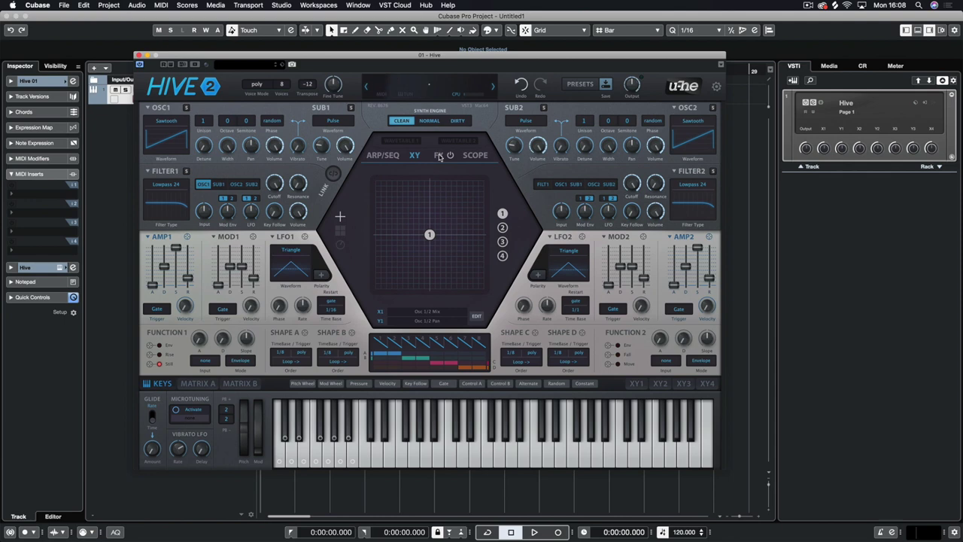
left_click(440, 156)
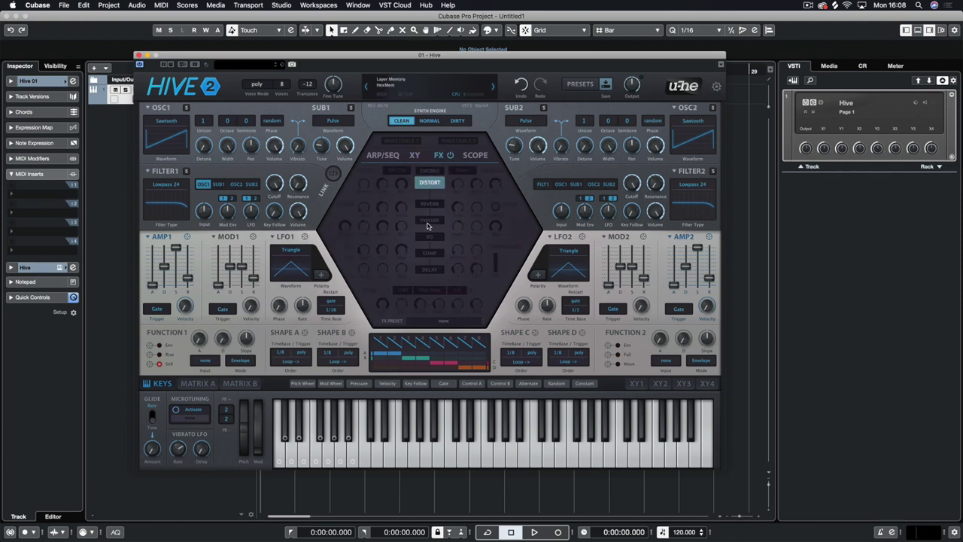
left_click(472, 156)
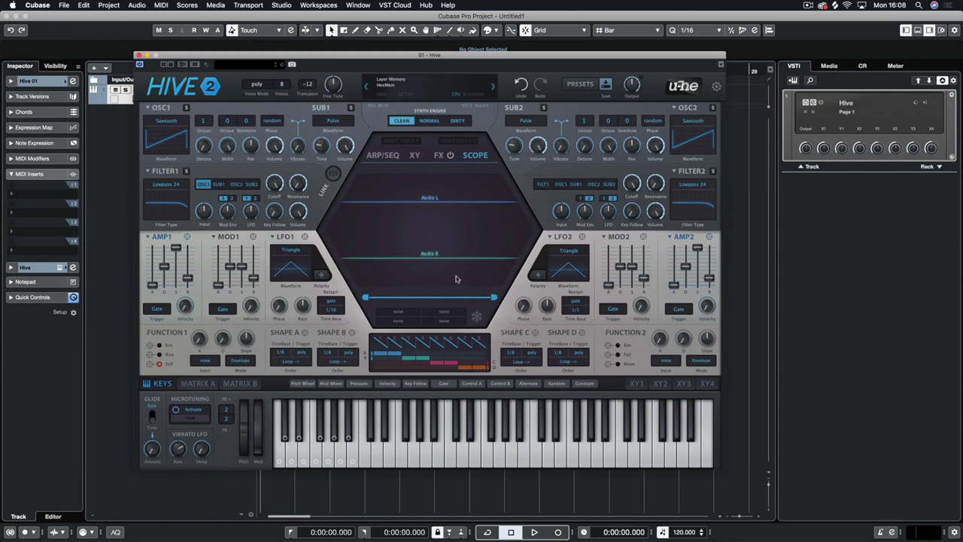
left_click(439, 155)
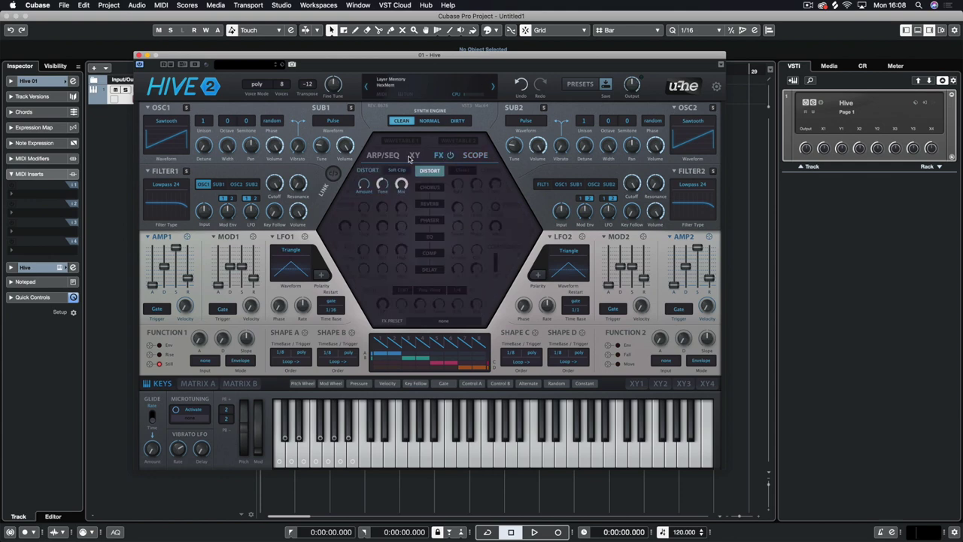
left_click(386, 158)
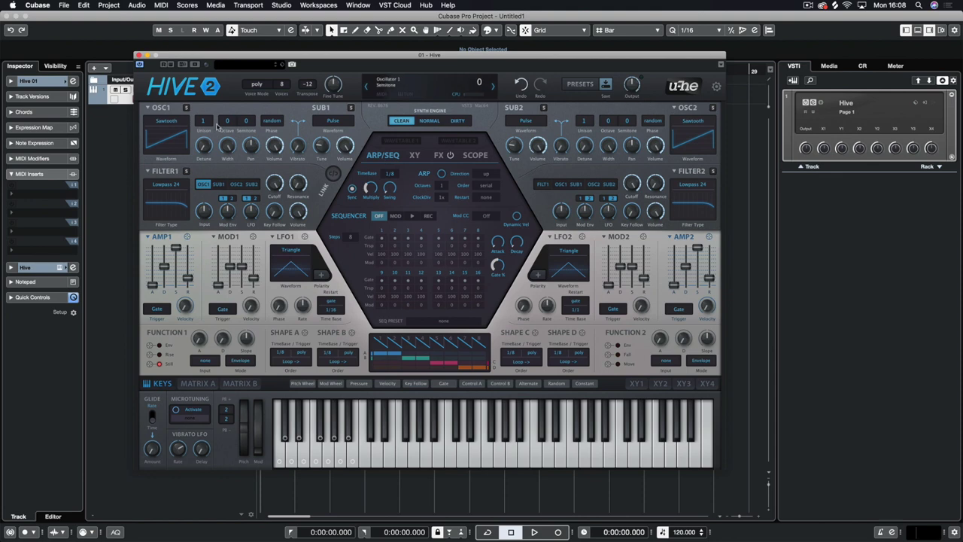
- Check Oscillator 1's options and Random phase, then raise its vibrato from 0 to 100
left_click(158, 109)
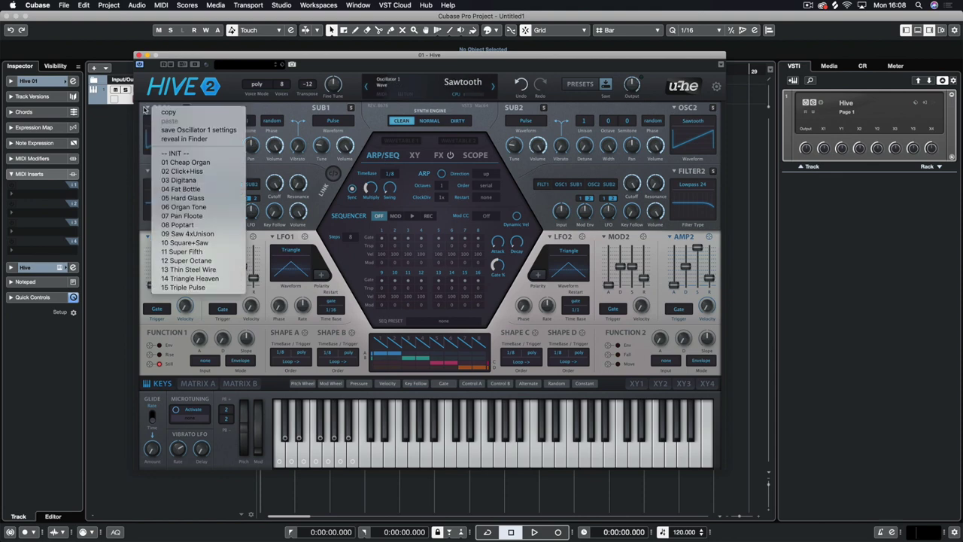
left_click(283, 108)
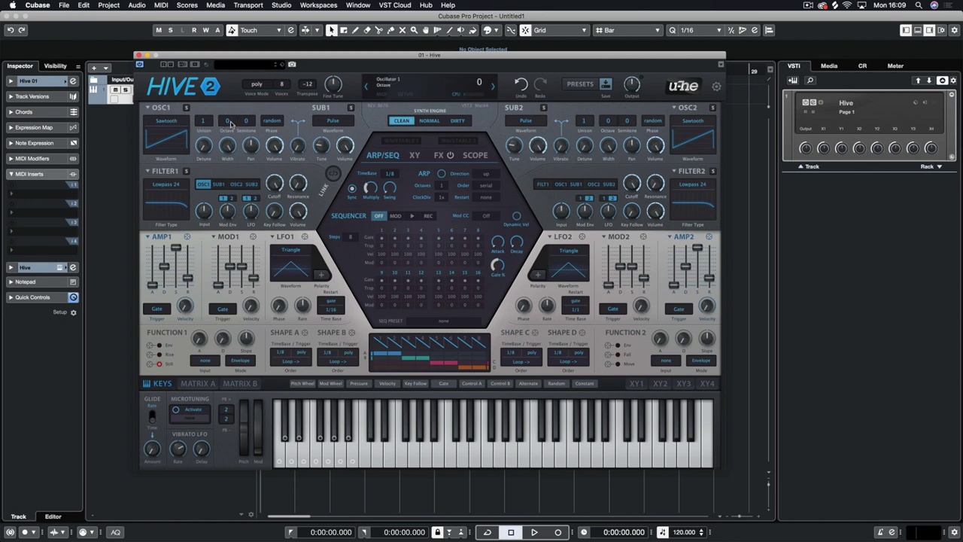
left_click(272, 121)
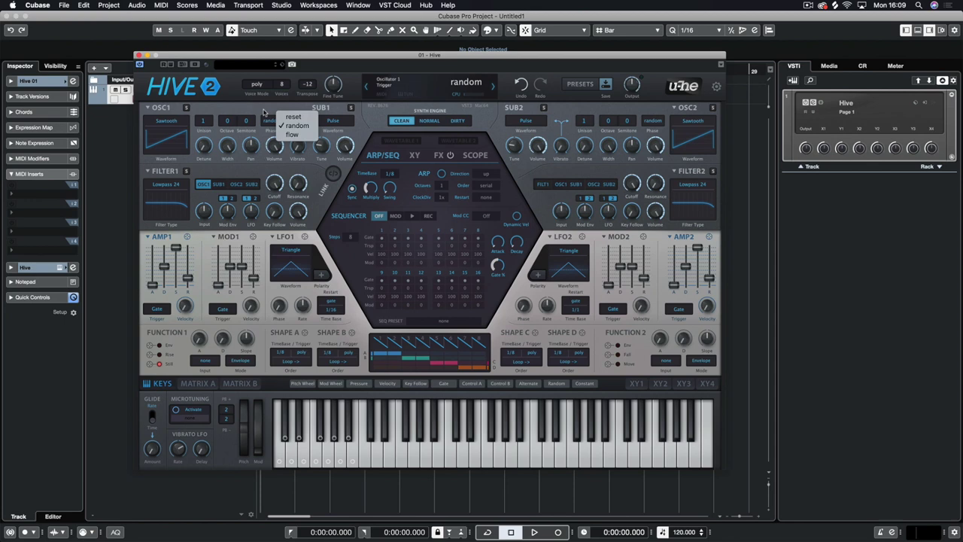
left_click(294, 126)
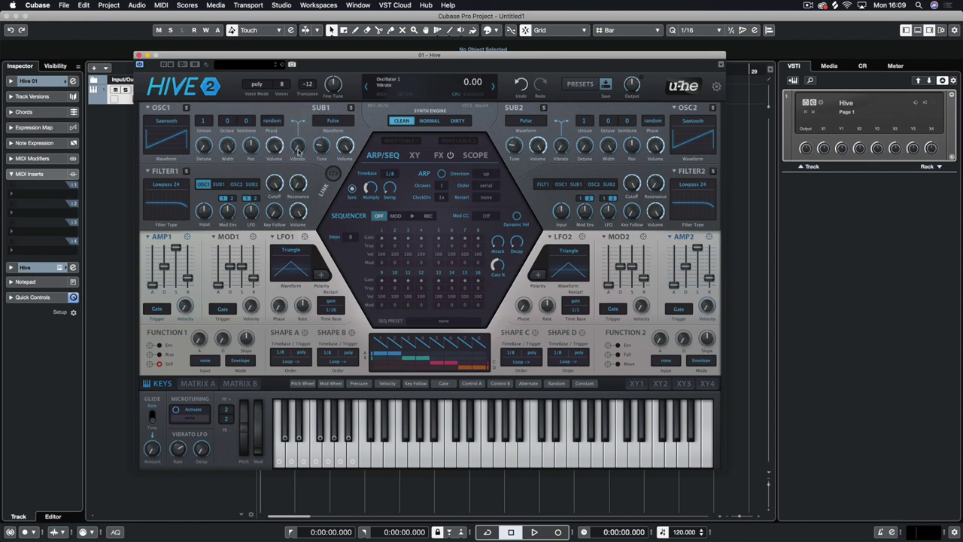
left_click_drag(301, 153, 298, 137)
left_click(218, 185)
left_click(203, 185)
left_click(235, 184)
left_click(252, 185)
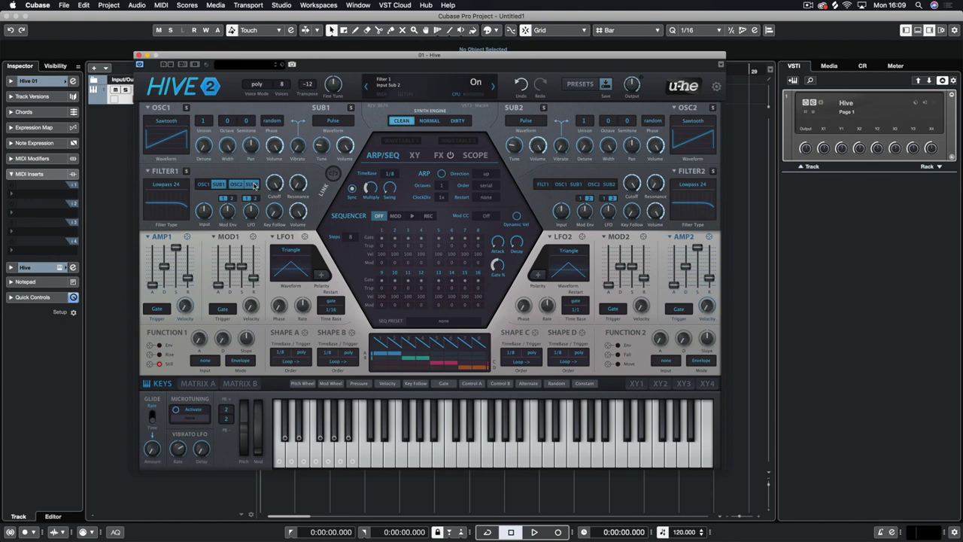
left_click(235, 185)
left_click(252, 185)
left_click(203, 185)
left_click(236, 184)
left_click(252, 185)
left_click_drag(259, 186, 201, 185)
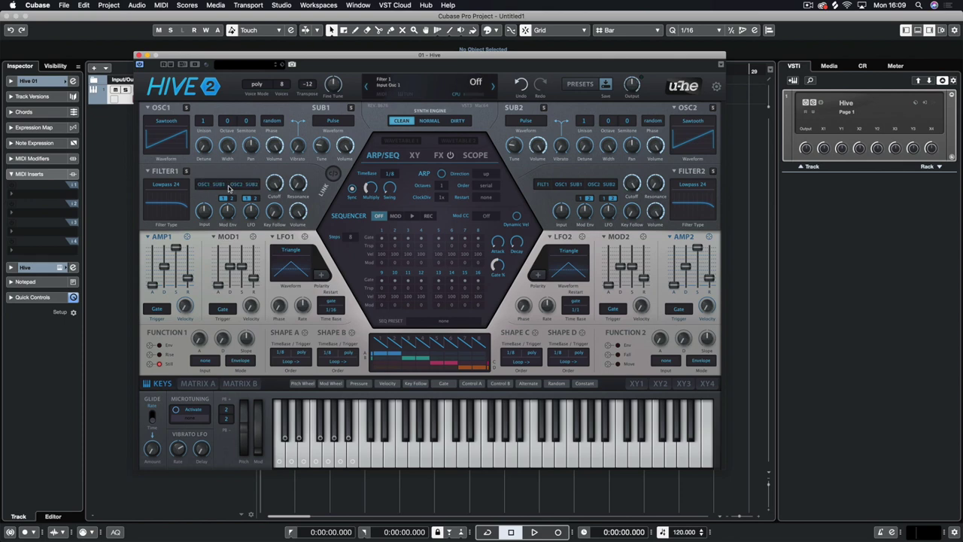
left_click(203, 185)
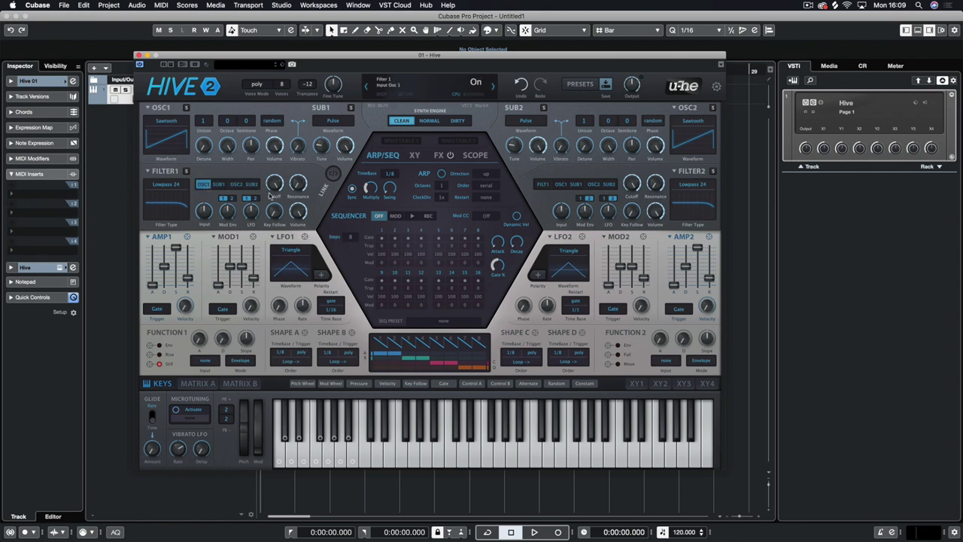
left_click(159, 187)
left_click(173, 135)
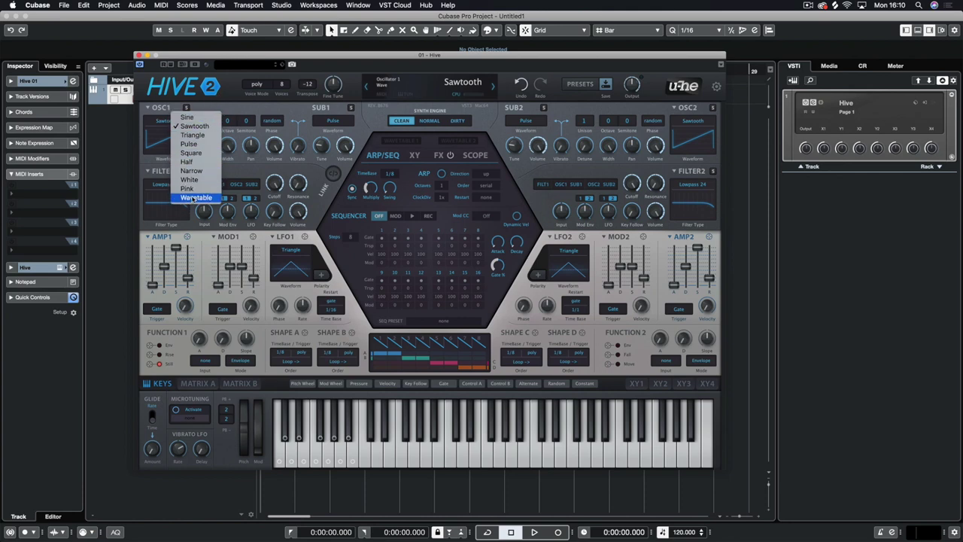
left_click(236, 109)
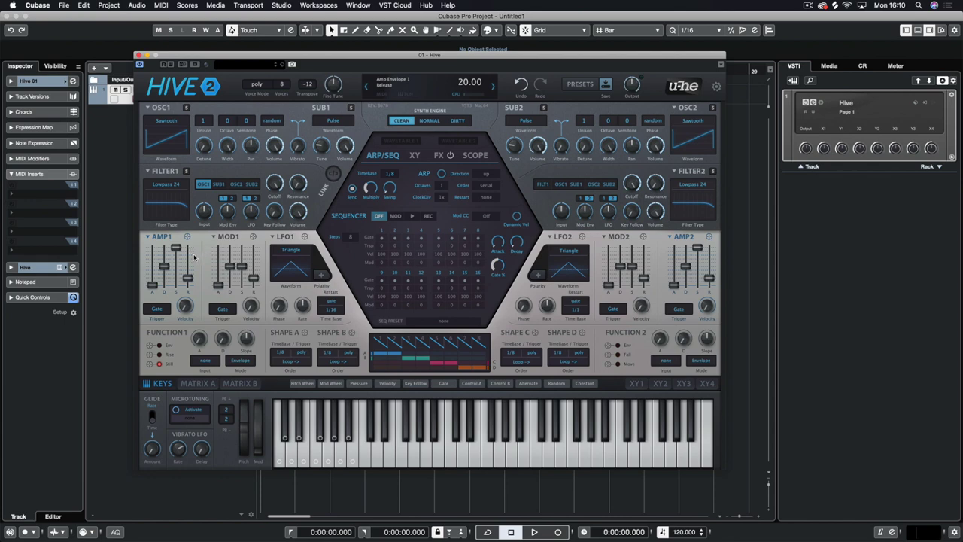
left_click(148, 236)
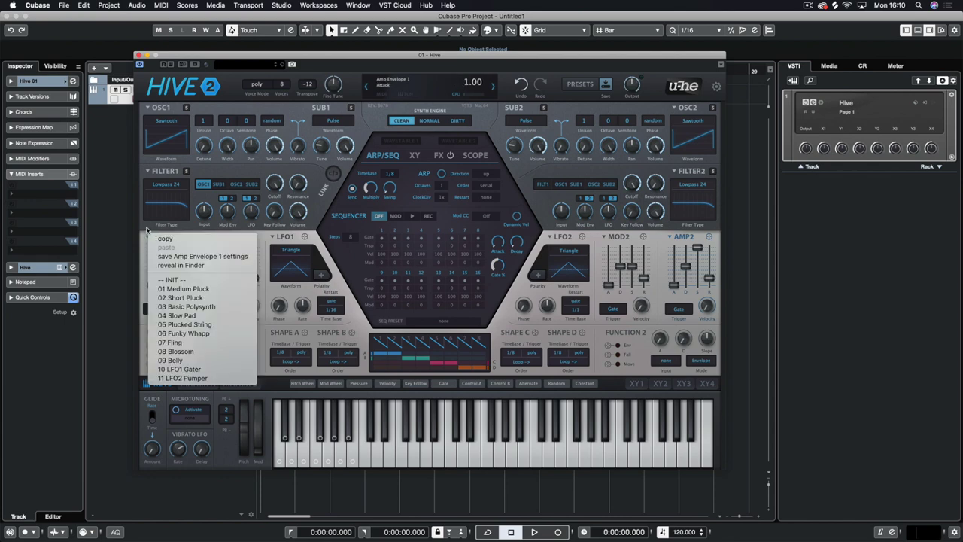
left_click(155, 239)
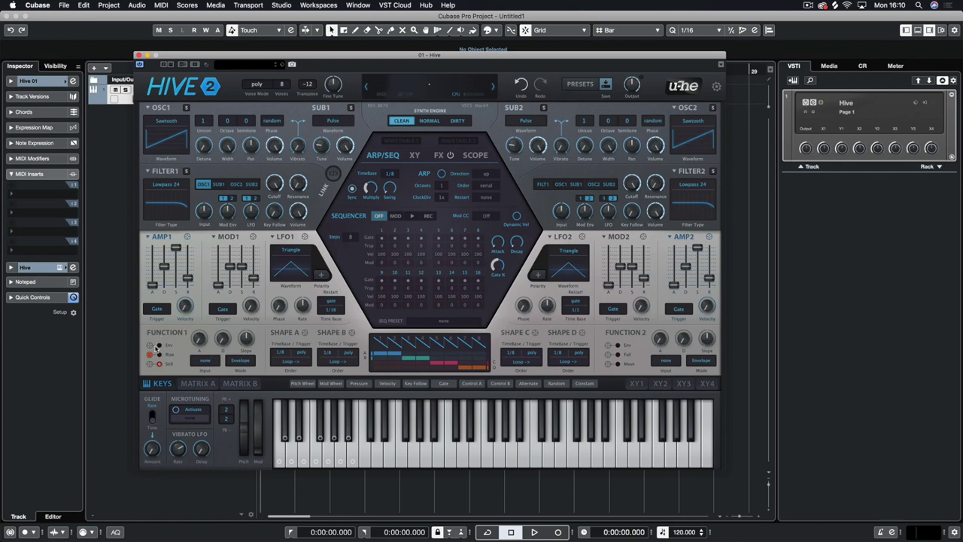
left_click_drag(150, 345, 192, 159)
- Reopen the Hive window, keep Shape B's order on Loop, and display the XY1 pad assignments
key("super+w")
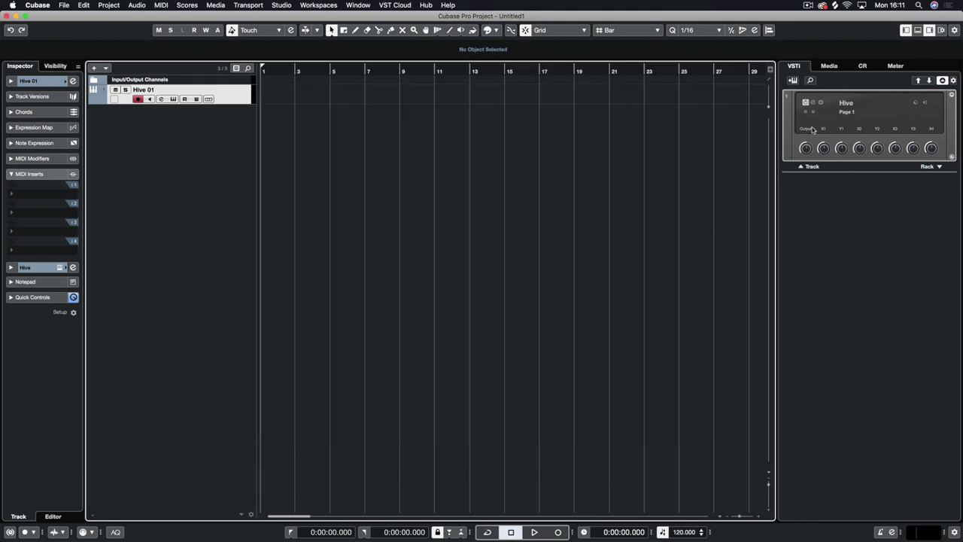
key("super+e")
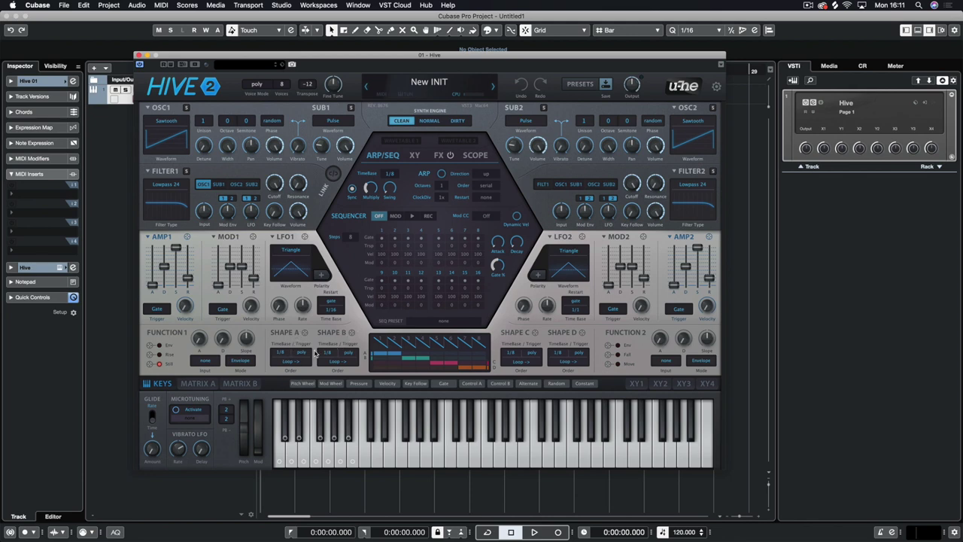
left_click(337, 360)
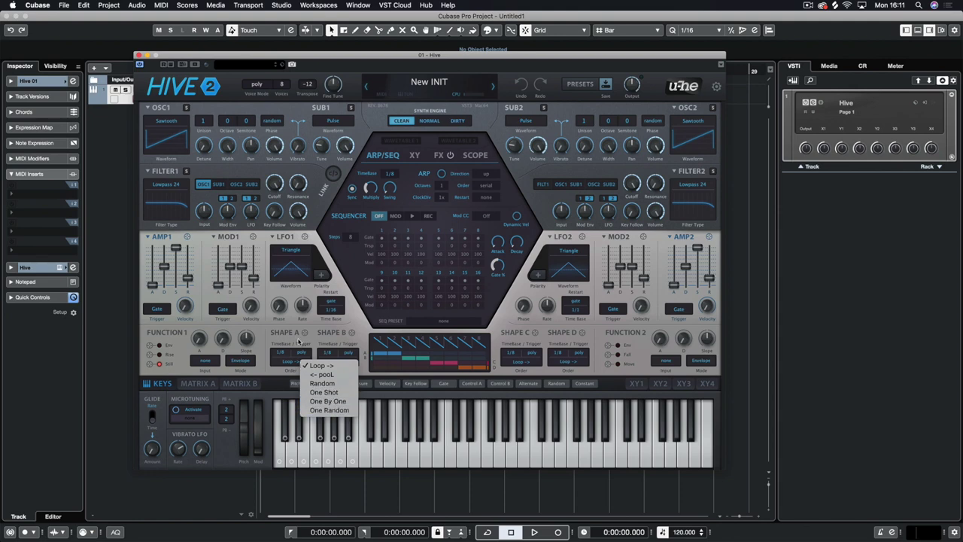
left_click(283, 338)
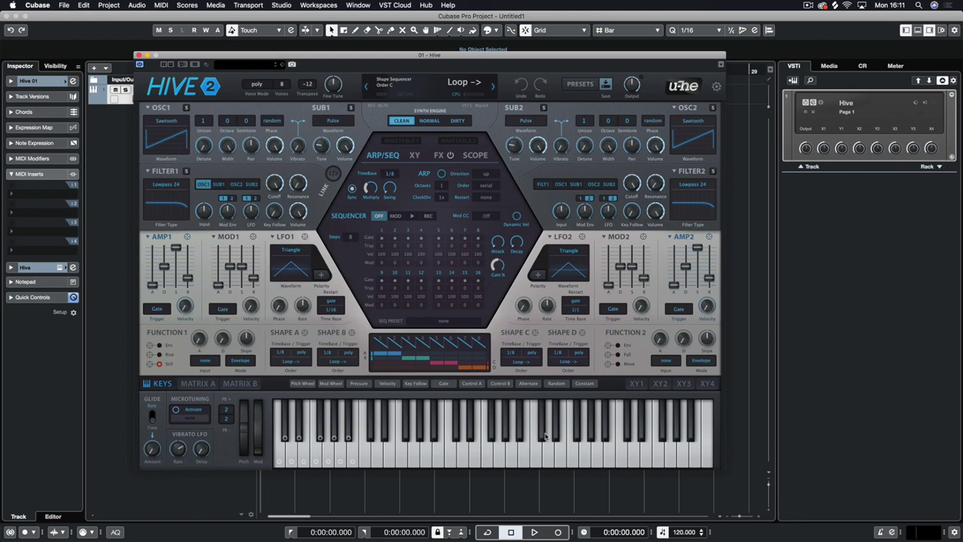
left_click(637, 383)
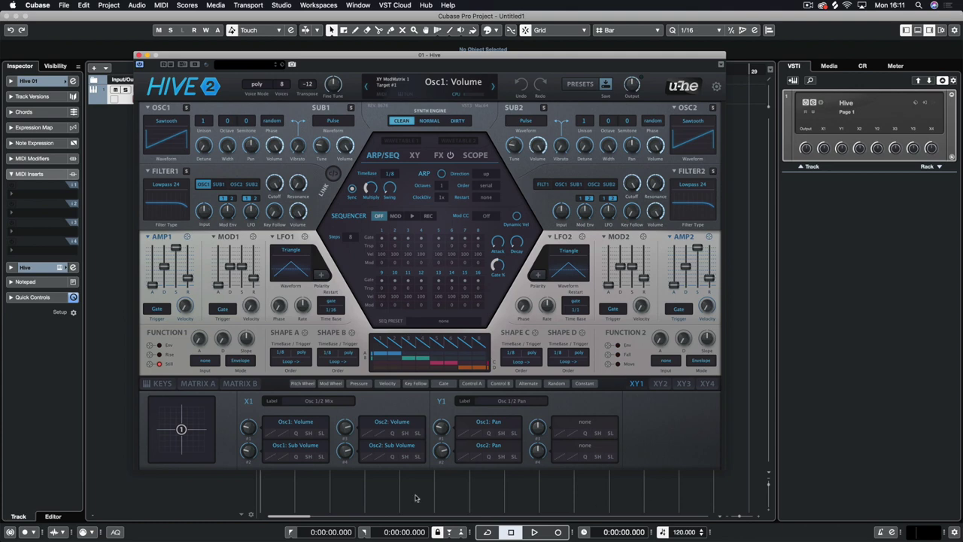
- Glance at the XY3 pad assignments, then return to XY1
left_click(683, 384)
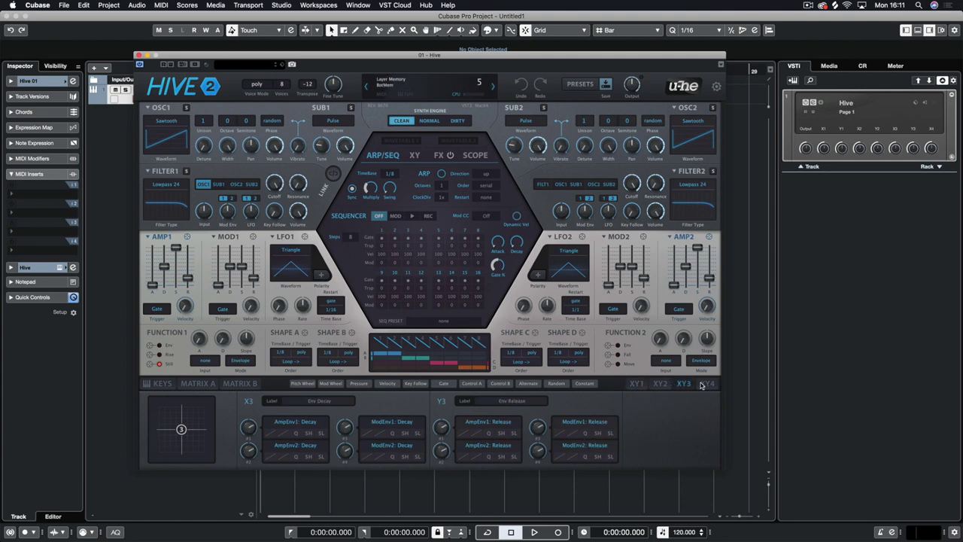
left_click(637, 384)
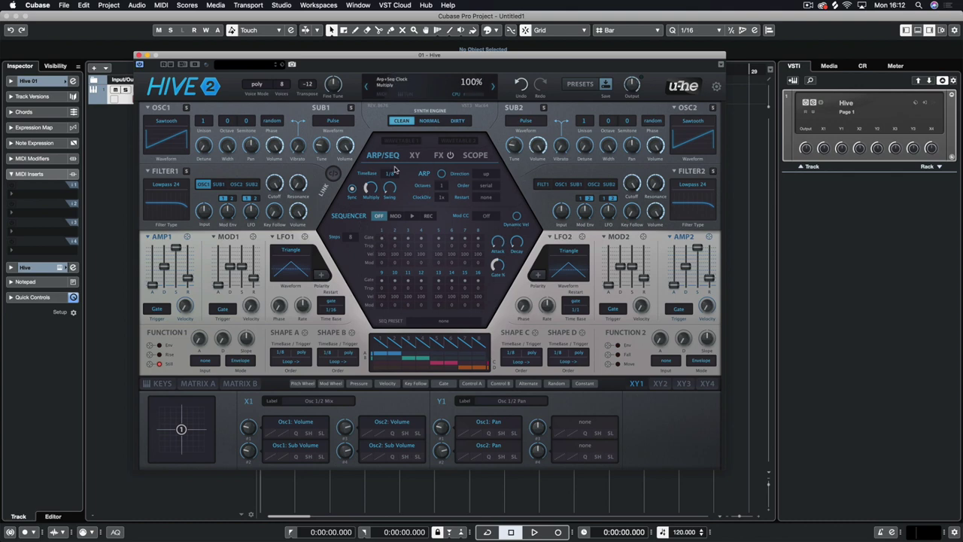
- Show the XY page and cycle through pads XY1–XY4, settling on XY2
left_click(416, 156)
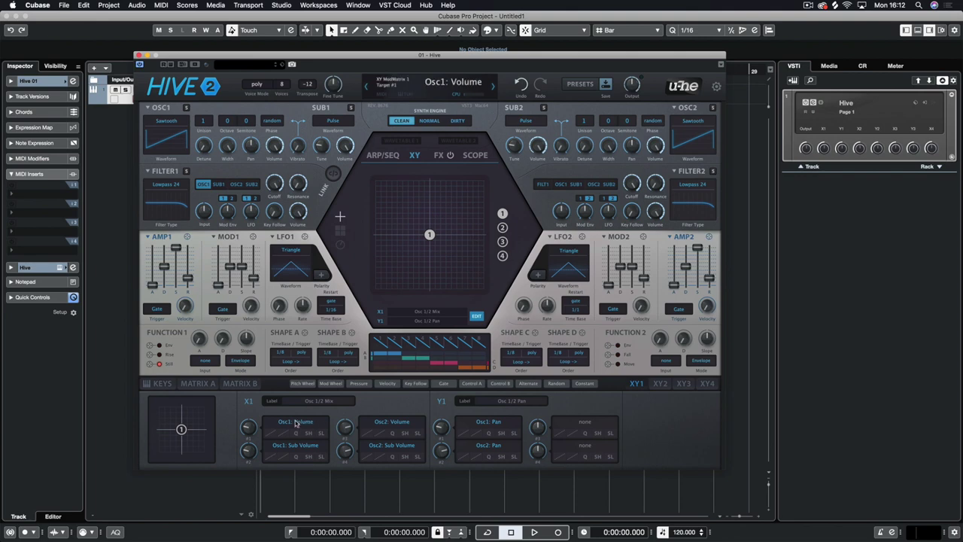
left_click(660, 383)
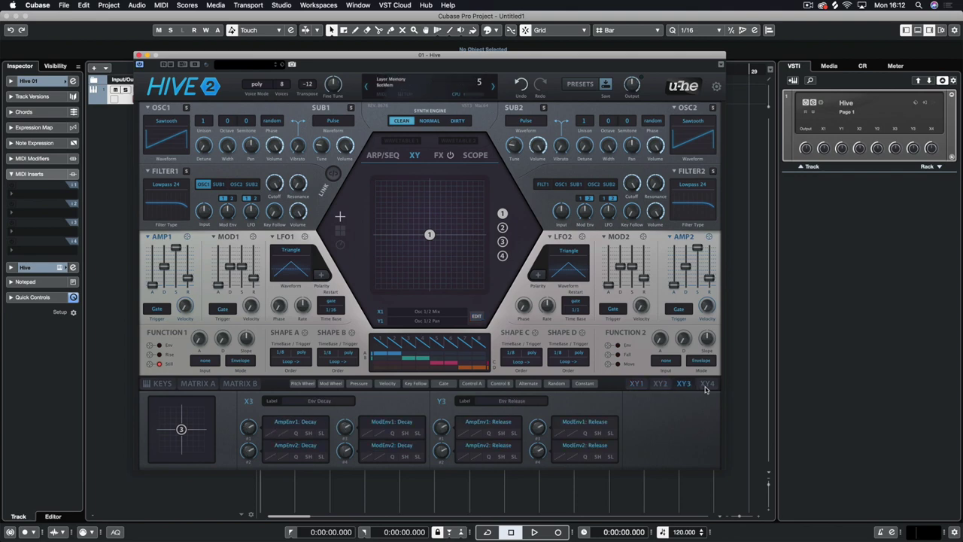
left_click(645, 386)
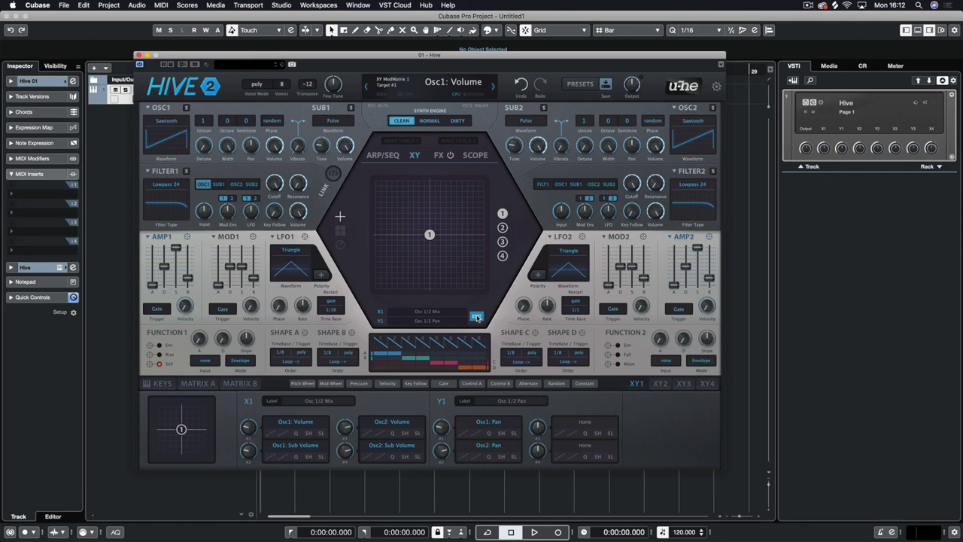
left_click(652, 385)
left_click(683, 384)
left_click(707, 384)
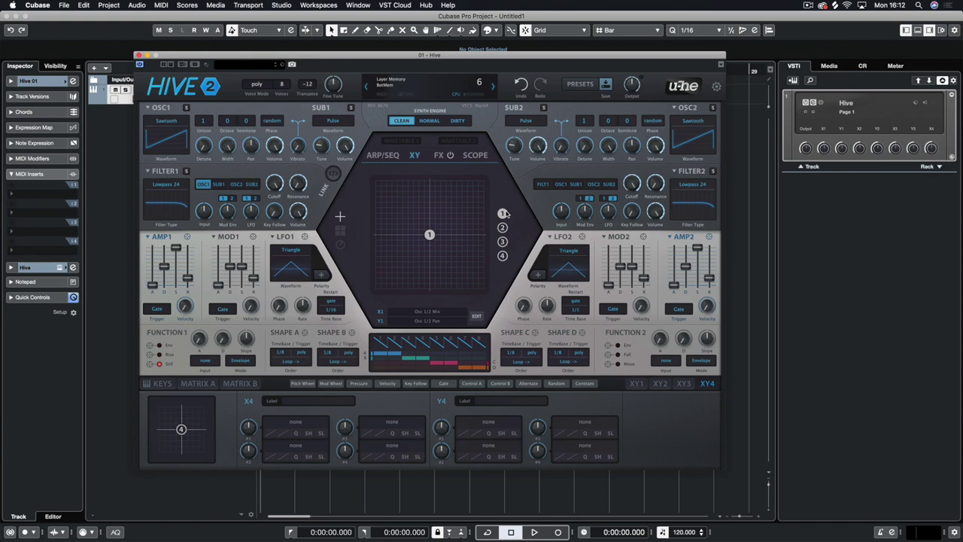
left_click(502, 228)
left_click(660, 384)
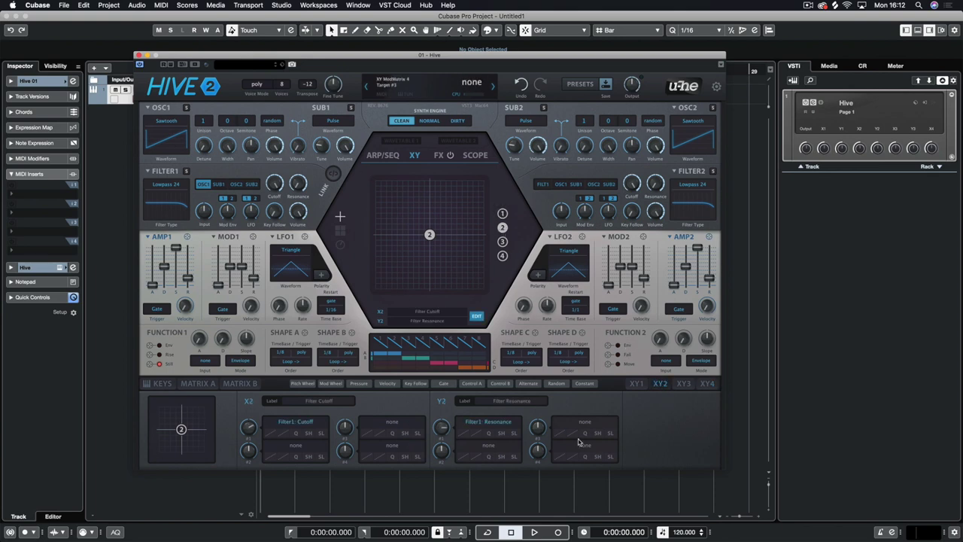
- Inspect the cutoff target's curve, quantize (left at none) and modulation source options
left_click(270, 438)
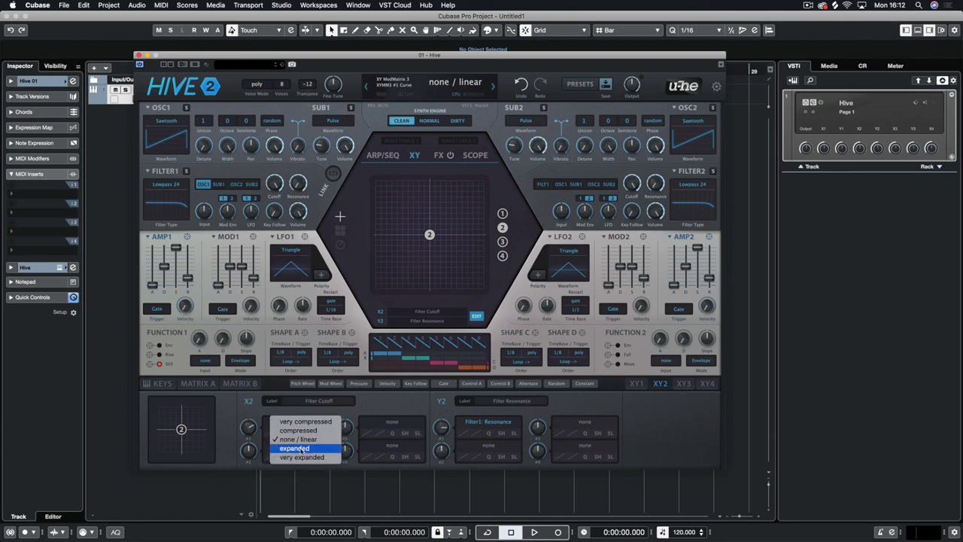
left_click(257, 412)
left_click(298, 435)
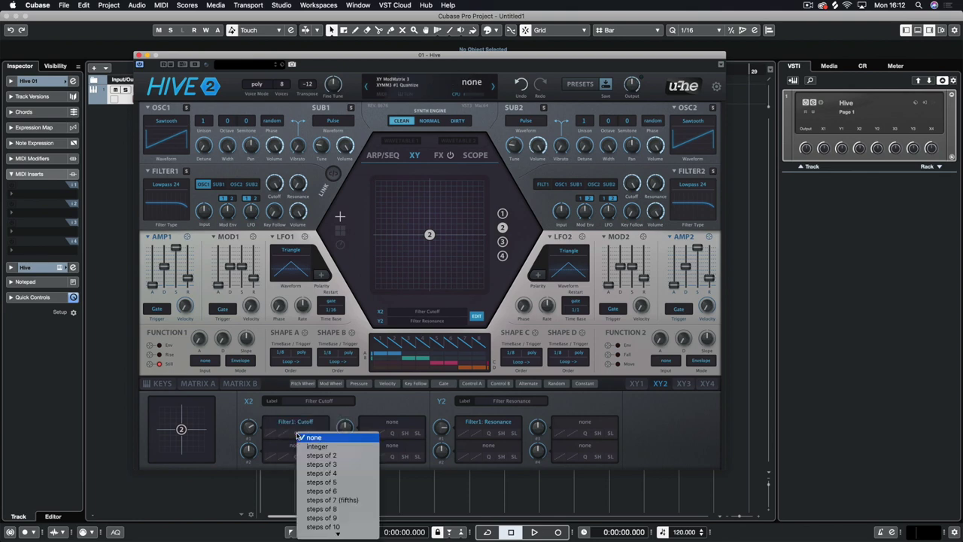
left_click(312, 428)
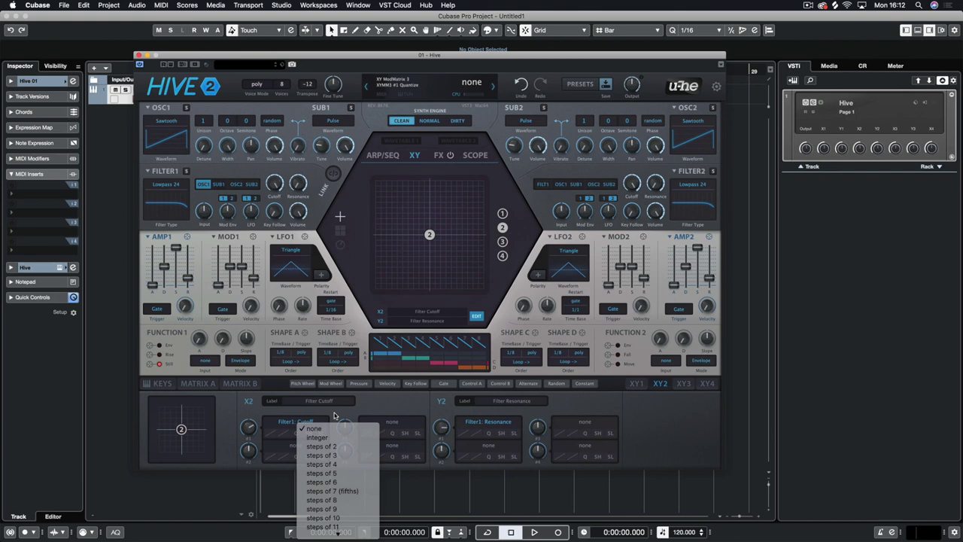
left_click(312, 435)
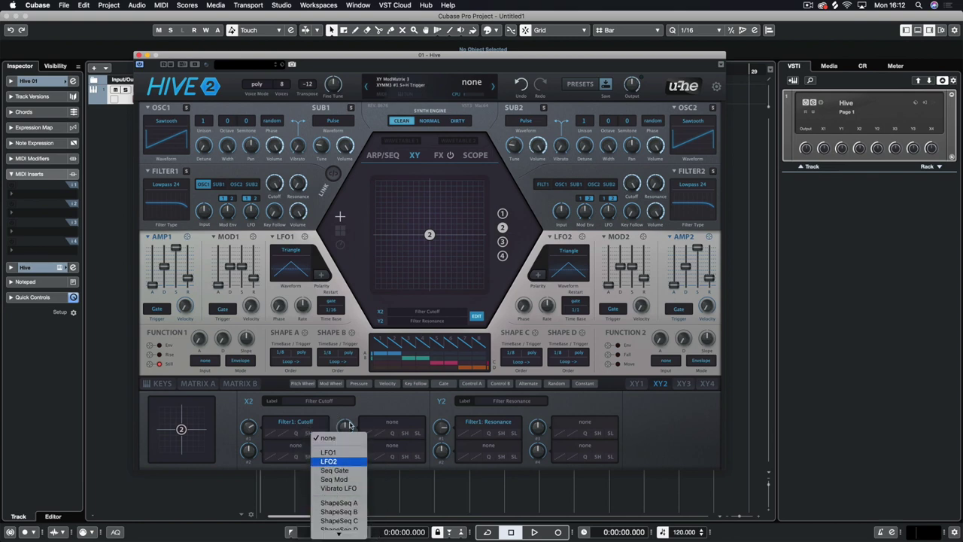
- Dismiss the source list unchanged and show the Keys page with glide and microtuning settings
left_click(382, 405)
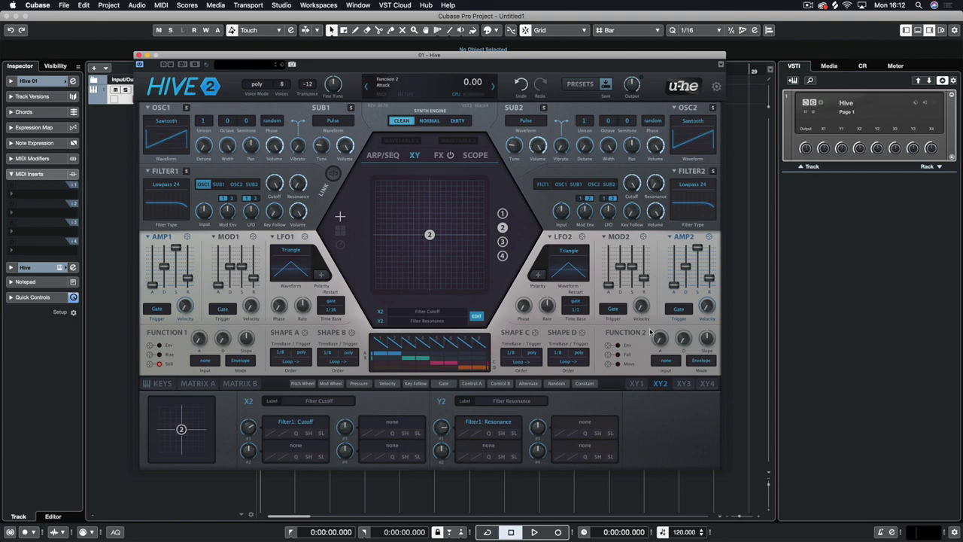
left_click(160, 384)
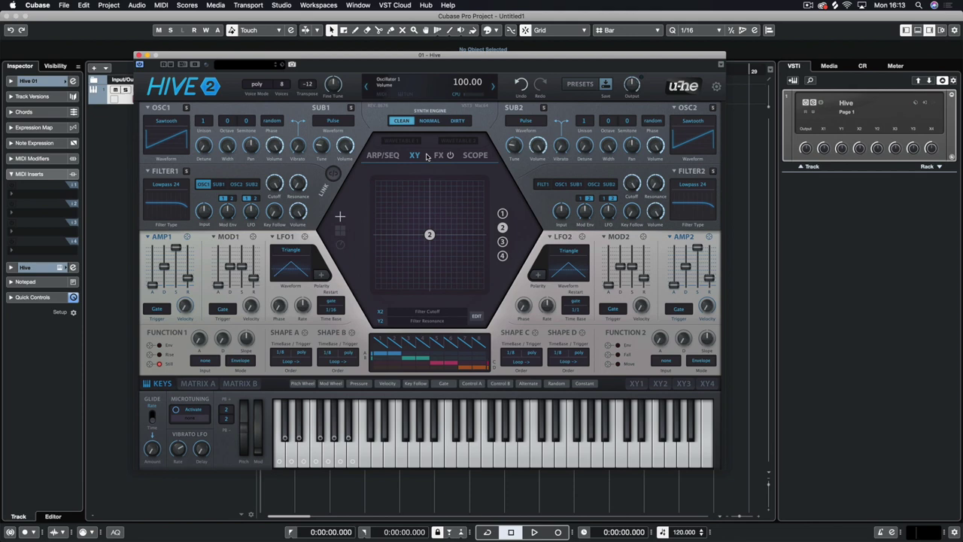
- Browse the presets, load Aahtomaton, and move the Hive window down to reveal the Hive 01 track
left_click(417, 82)
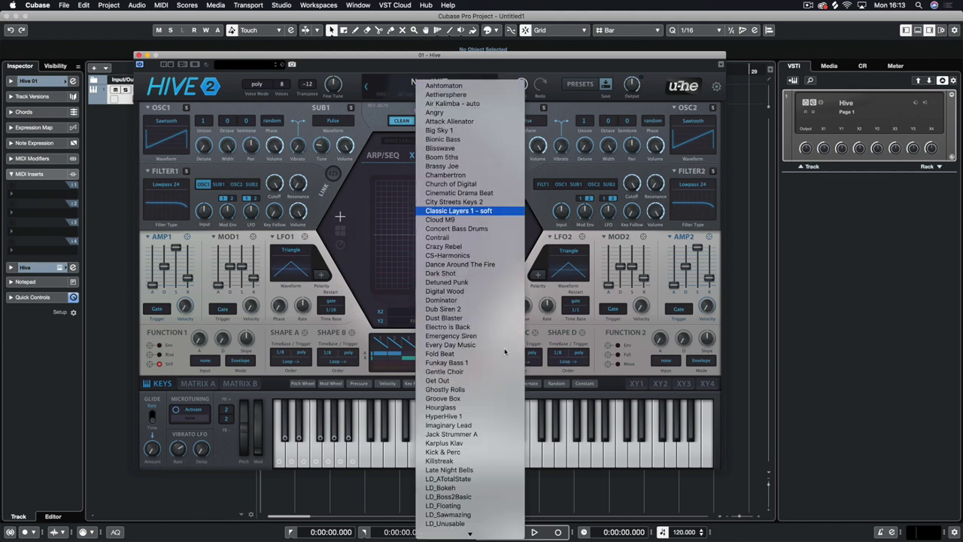
left_click(555, 78)
left_click(580, 84)
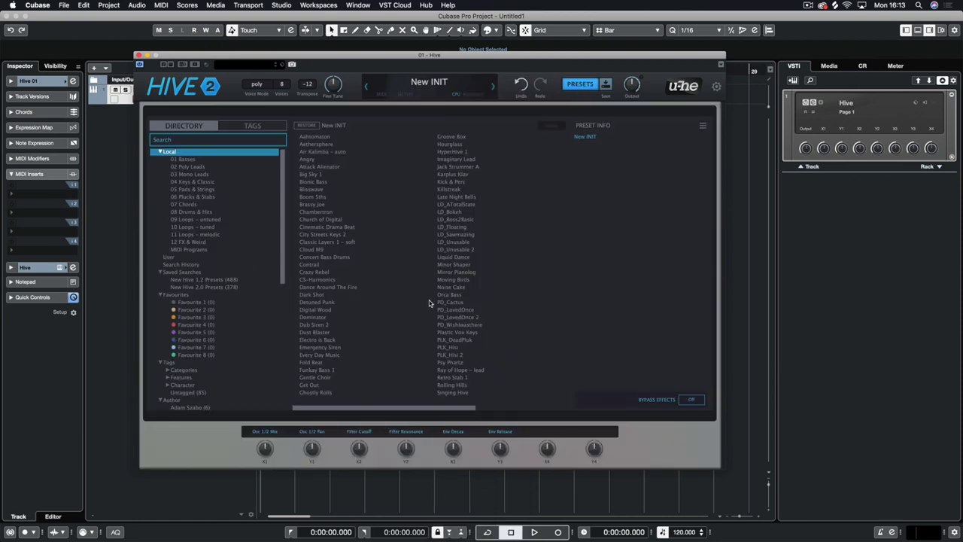
left_click(582, 88)
left_click(411, 85)
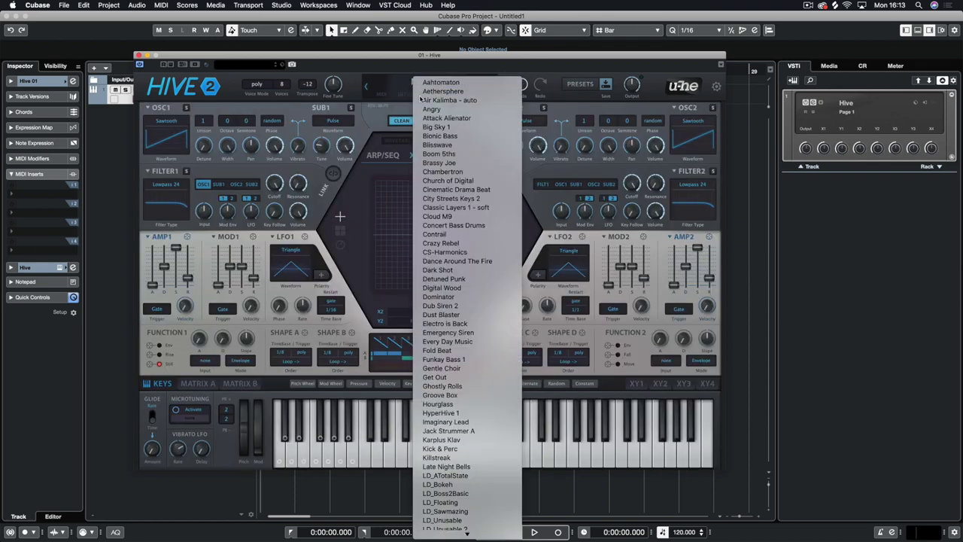
left_click(421, 86)
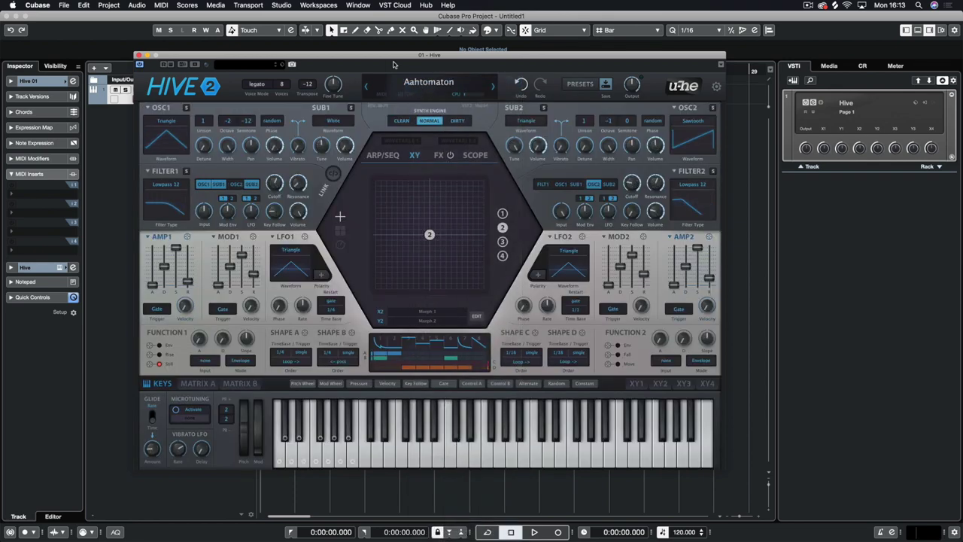
left_click_drag(397, 56, 407, 128)
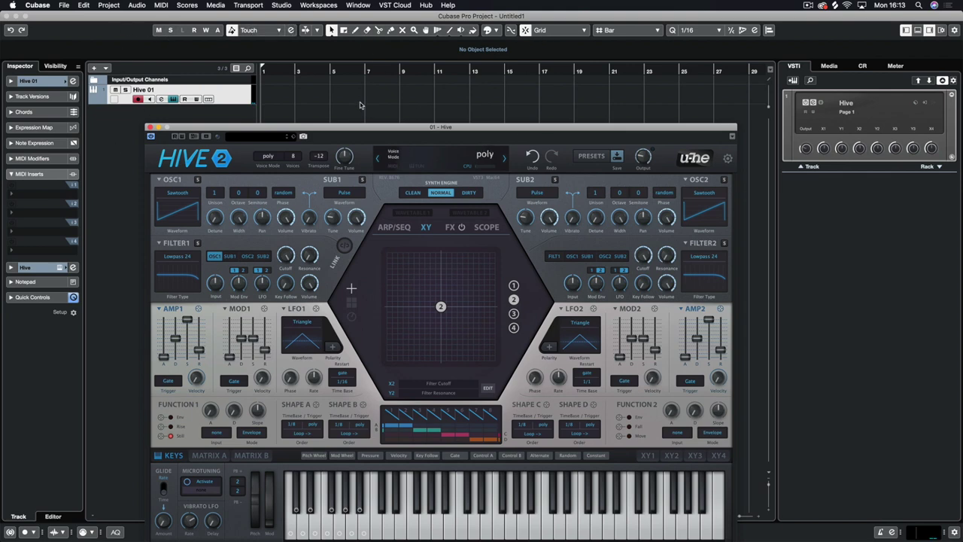
- Record a MIDI performance onto the Hive 01 track
left_click_drag(362, 126, 370, 37)
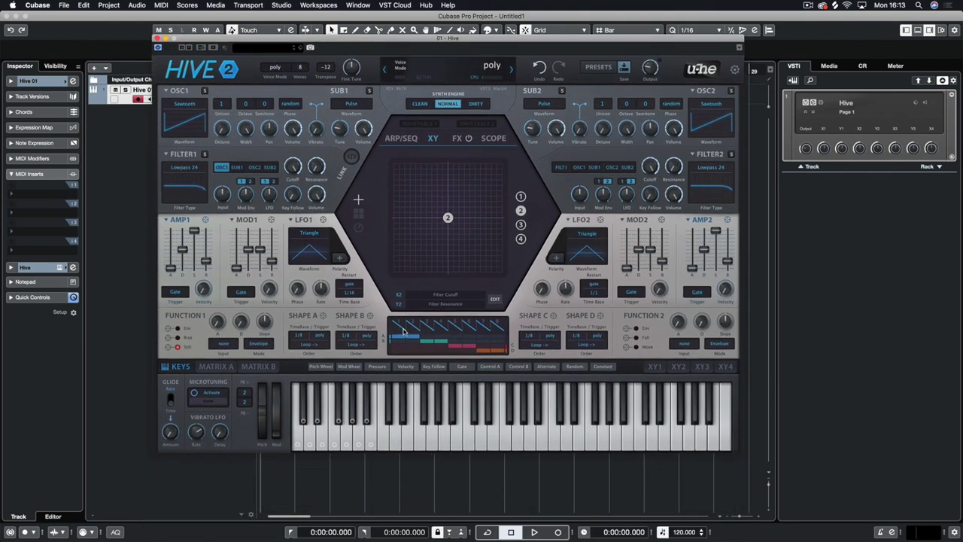
left_click(558, 532)
left_click_drag(432, 38, 444, 96)
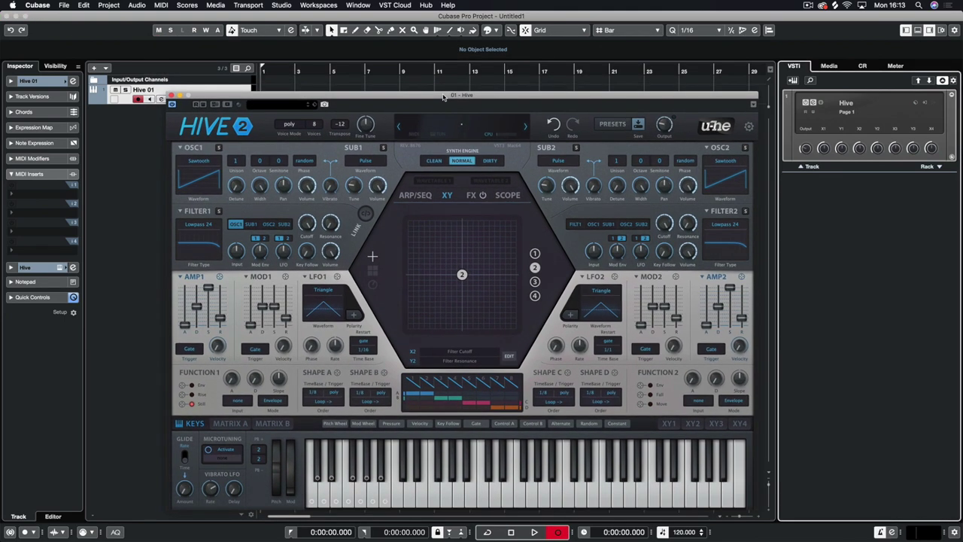
key("space")
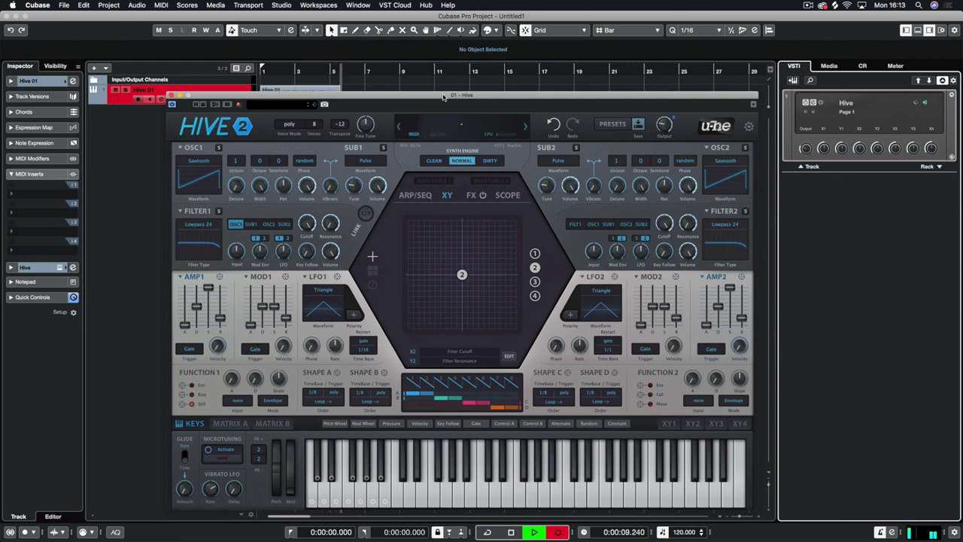
key("space")
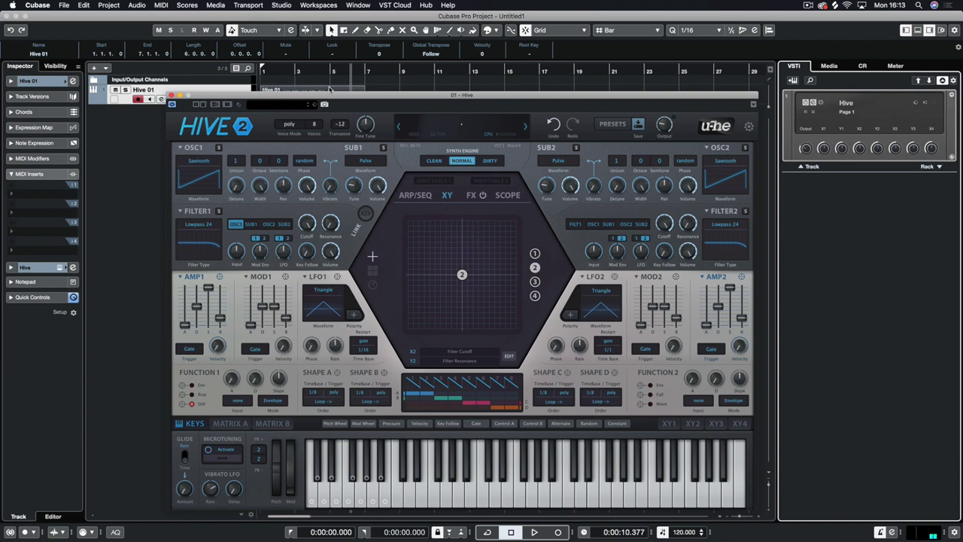
- Set a locator range over the recorded part, enable Cycle and play it looped
left_click_drag(324, 95, 315, 135)
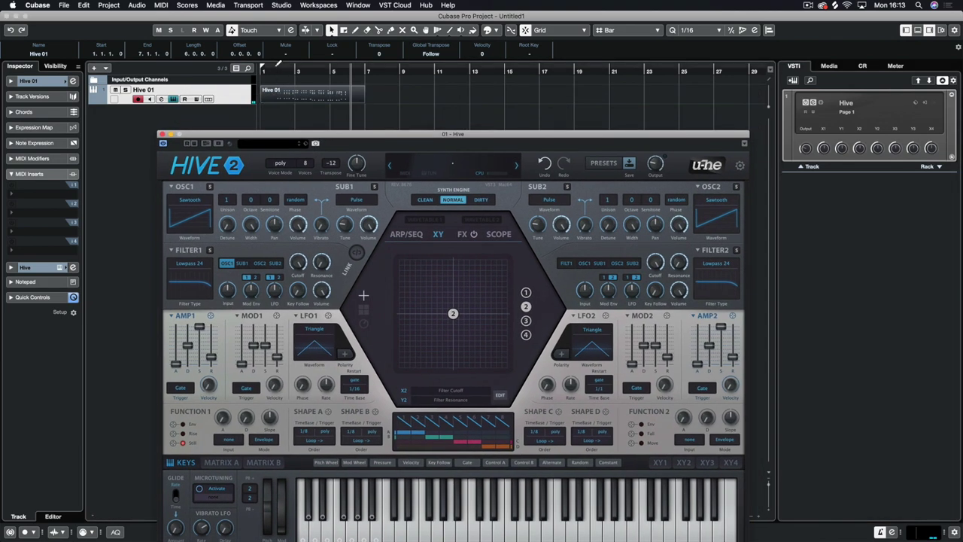
left_click_drag(277, 65, 348, 67)
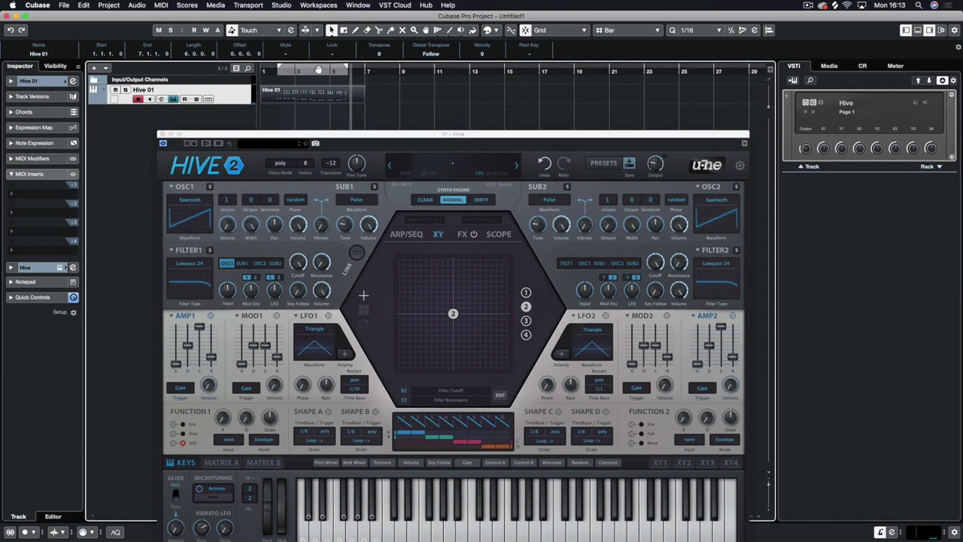
left_click(321, 70)
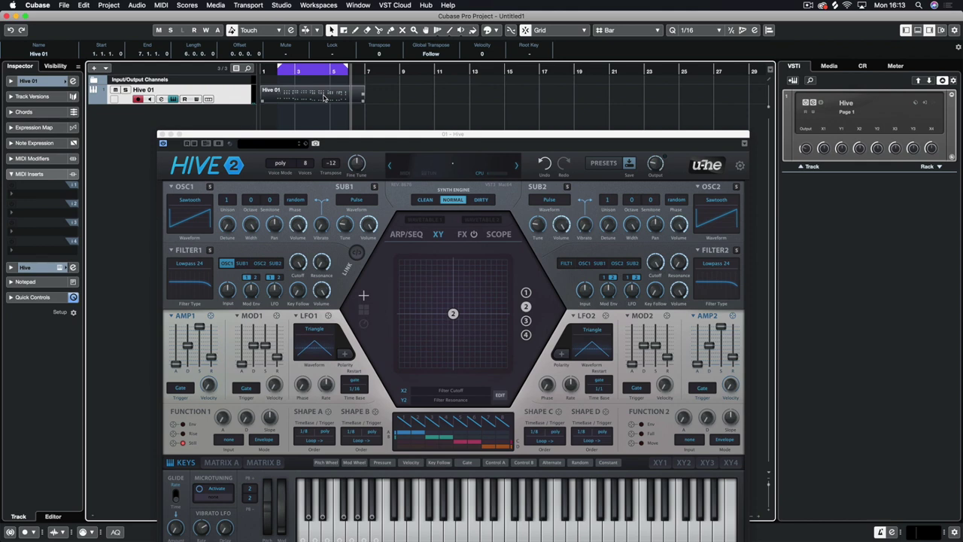
key("space")
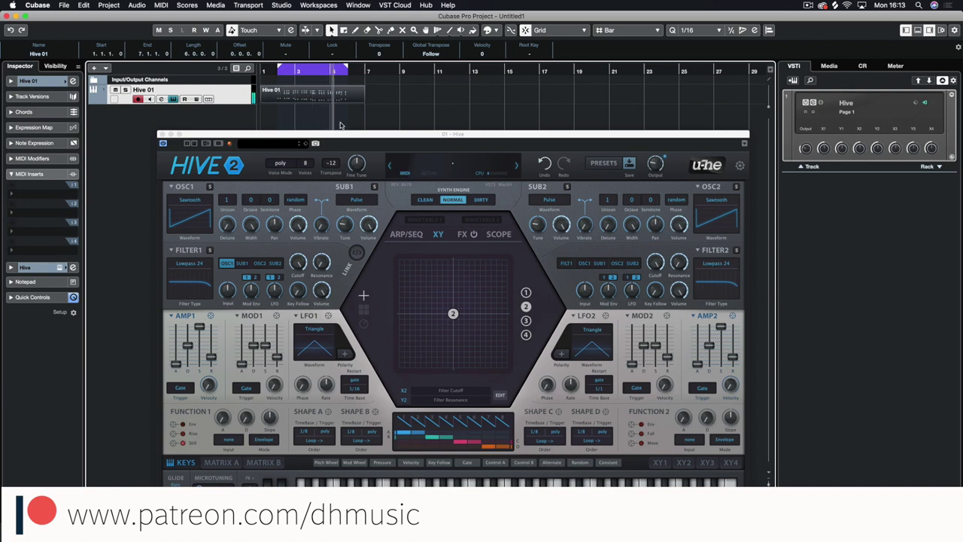
left_click_drag(454, 134, 441, 48)
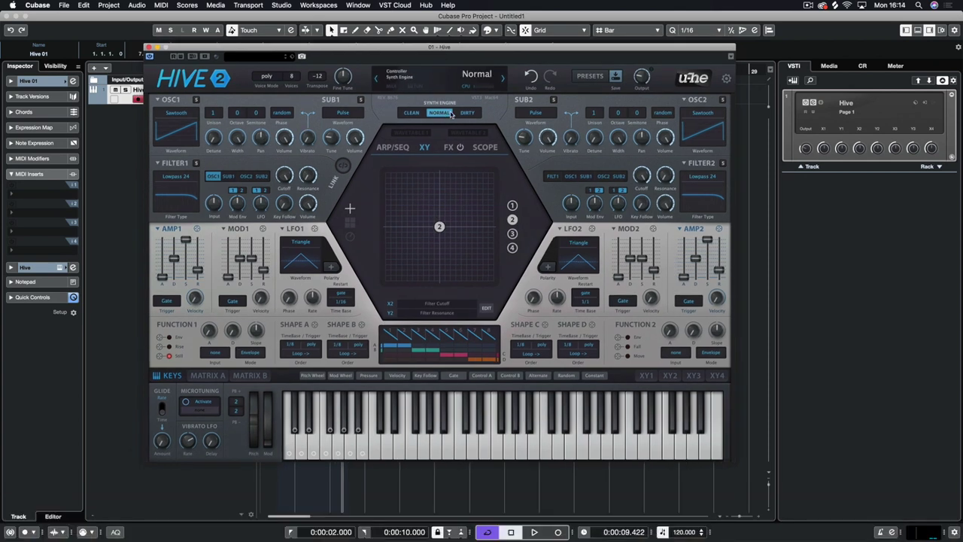
- Set the engine to Clean, keep Sawtooth on Oscillator 1, and start playback
left_click(411, 112)
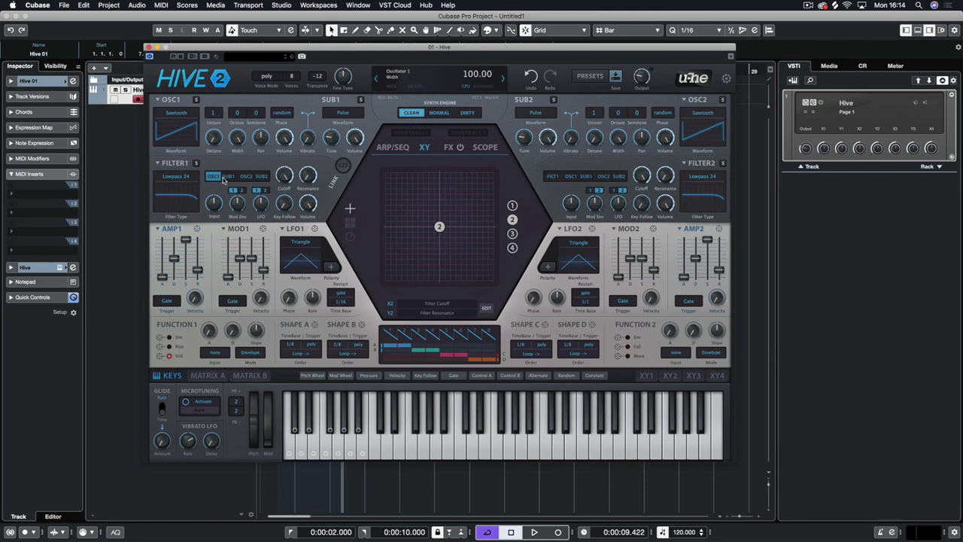
left_click(176, 112)
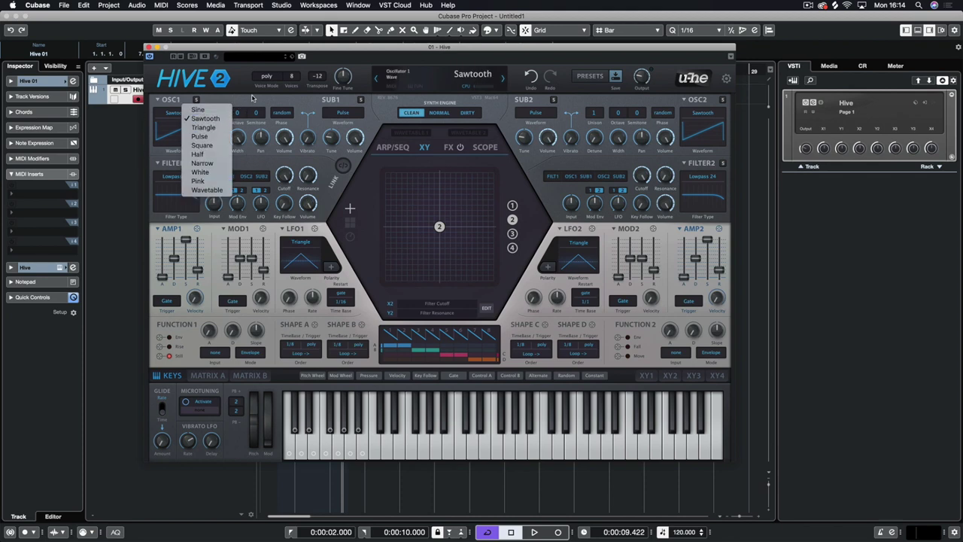
left_click(205, 119)
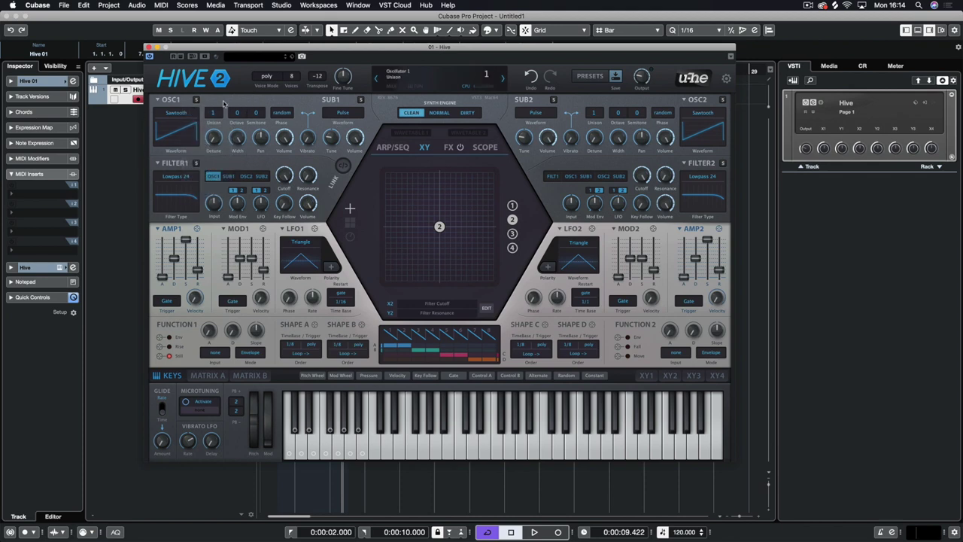
key("space")
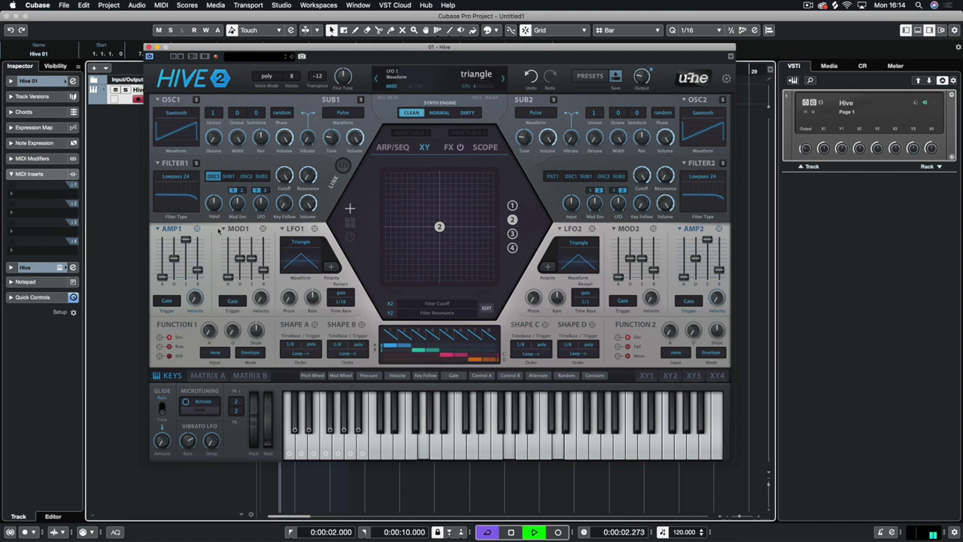
- Lower Filter 1 cutoff, raise its envelope depth to 102, and set Mod Envelope 1 sustain to 19
left_click_drag(284, 174, 281, 272)
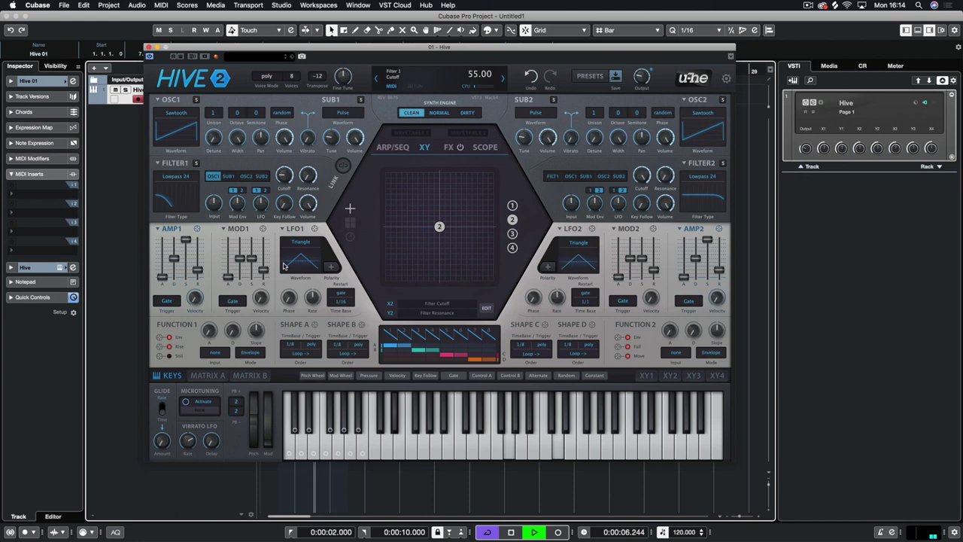
left_click_drag(236, 203, 235, 192)
mouse_move(251, 258)
left_mouse_down()
mouse_move(252, 281)
mouse_move(253, 268)
left_mouse_up()
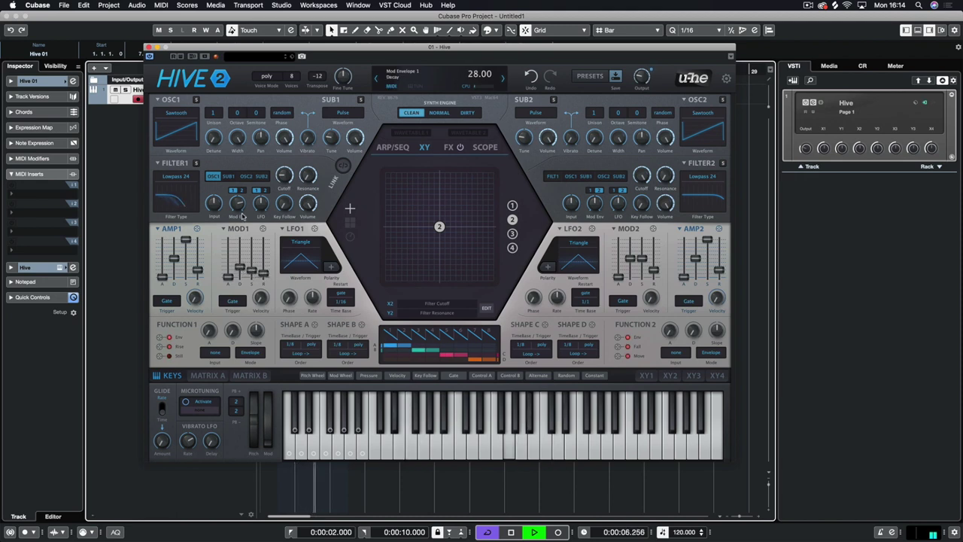
left_click_drag(237, 203, 236, 197)
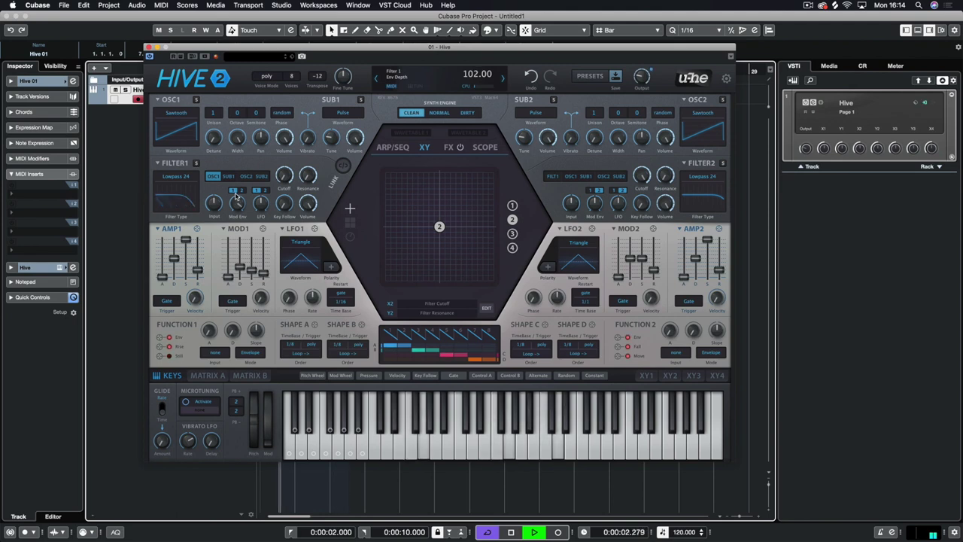
left_click_drag(250, 267, 241, 265)
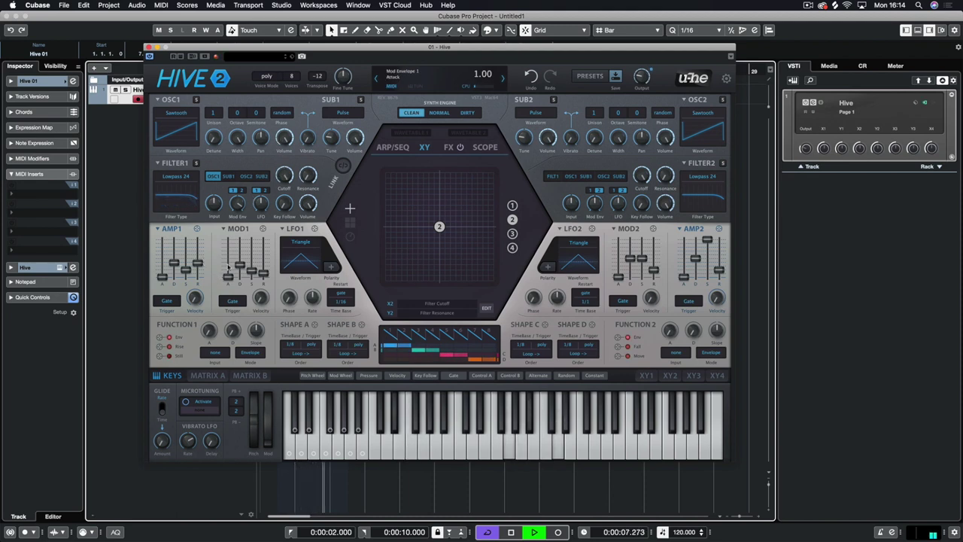
- Bring Filter 1 cutoff down to about 57, then stop playback
left_click_drag(282, 201, 285, 257)
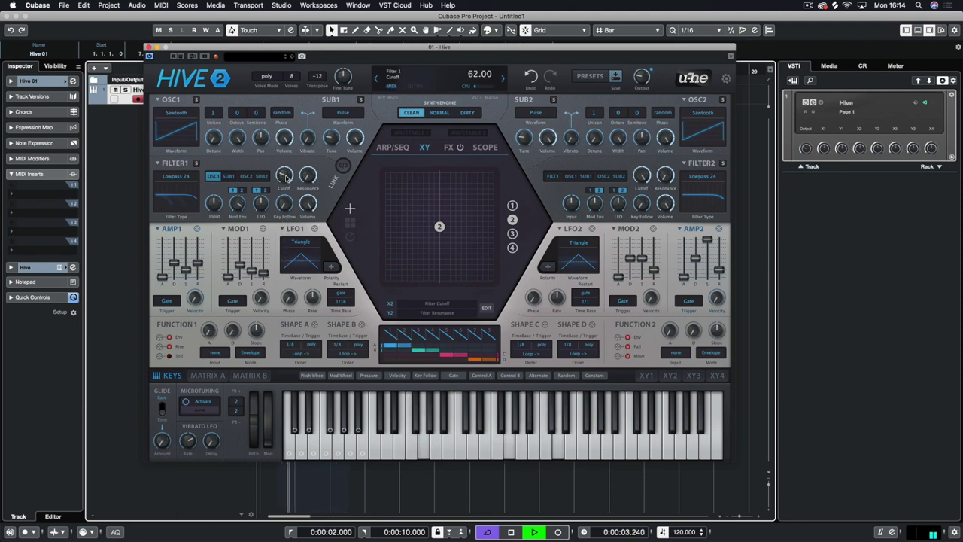
scroll(285, 191, "down", 6)
scroll(285, 191, "down", 4)
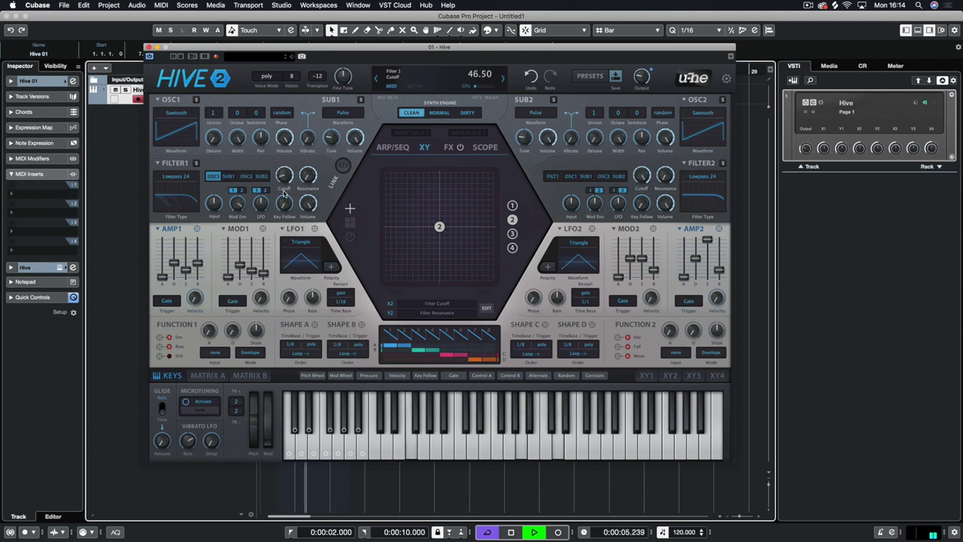
scroll(267, 268, "down", 1)
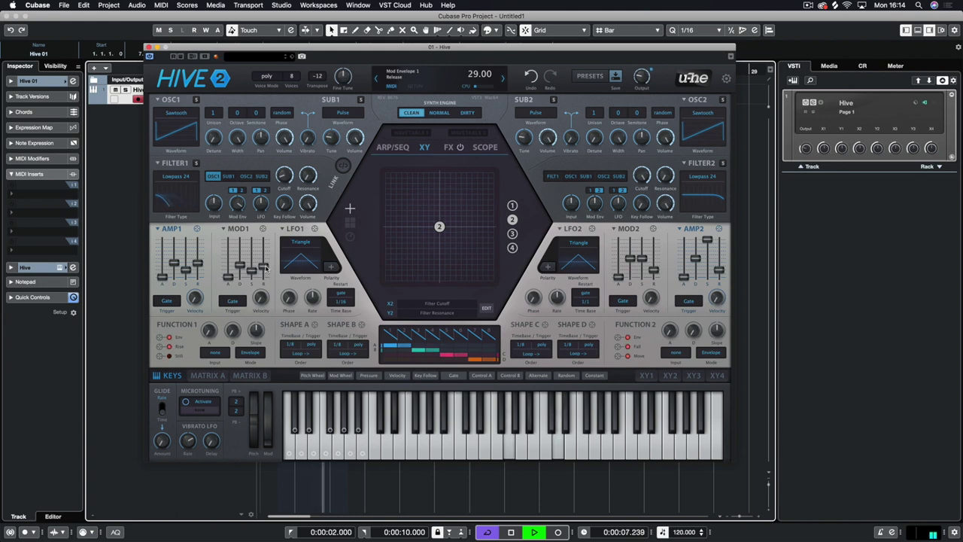
scroll(277, 183, "up", 10)
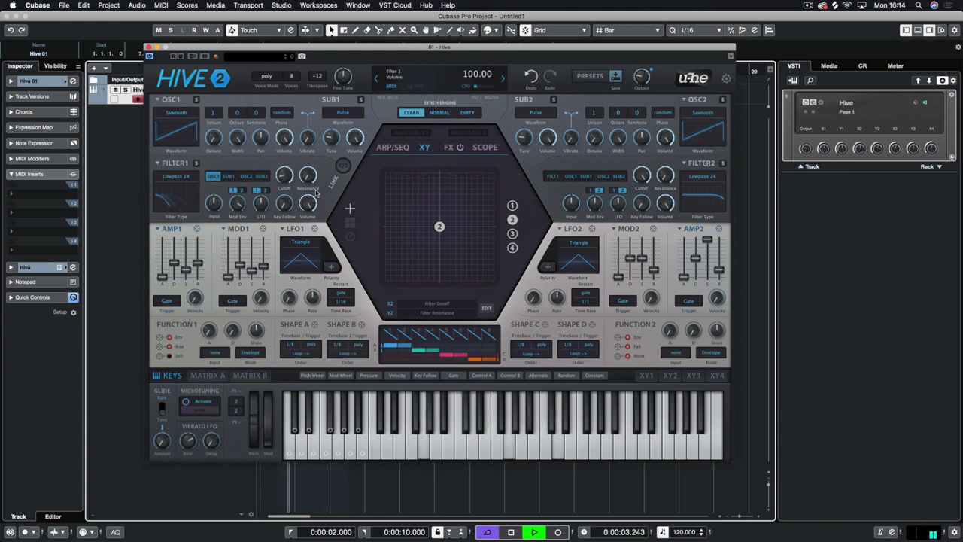
key("space")
scroll(308, 175, "up", 3)
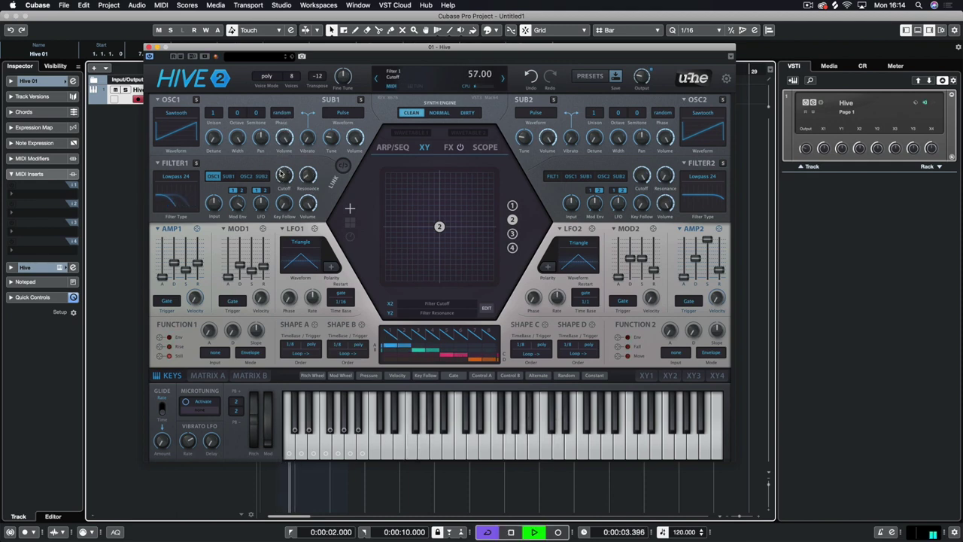
- Restart playback, audition Sub oscillator 1 solo, then route Sub 1 into Filter 1
key("space")
left_click(362, 100)
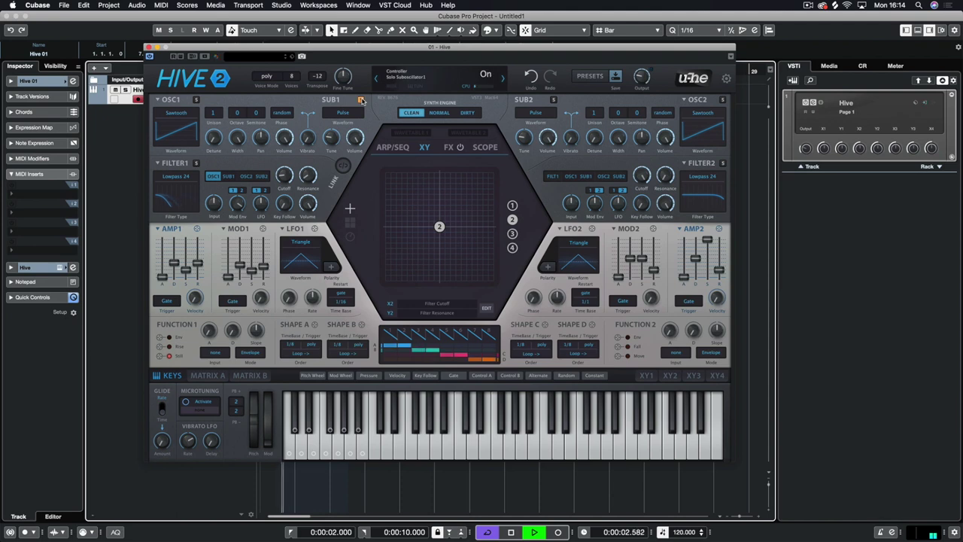
left_click(362, 101)
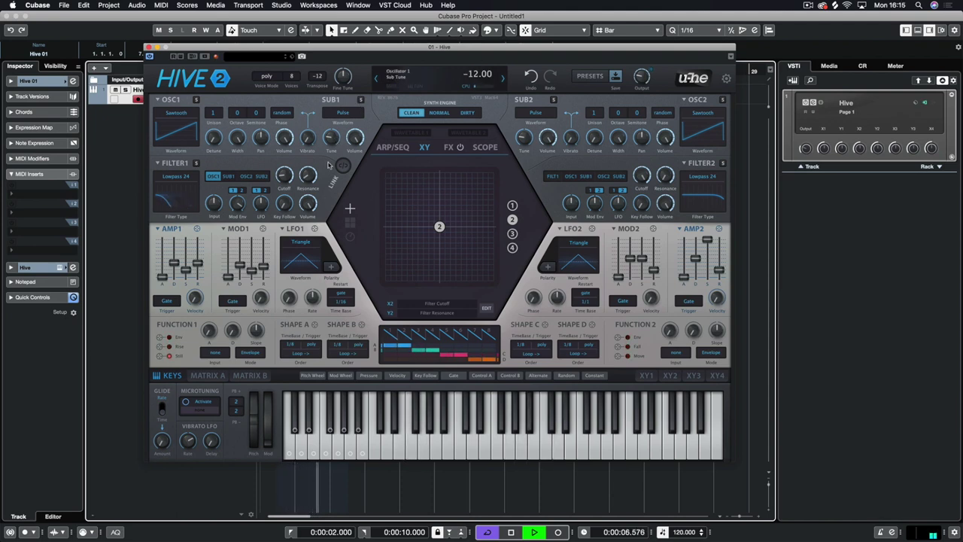
left_click(227, 176)
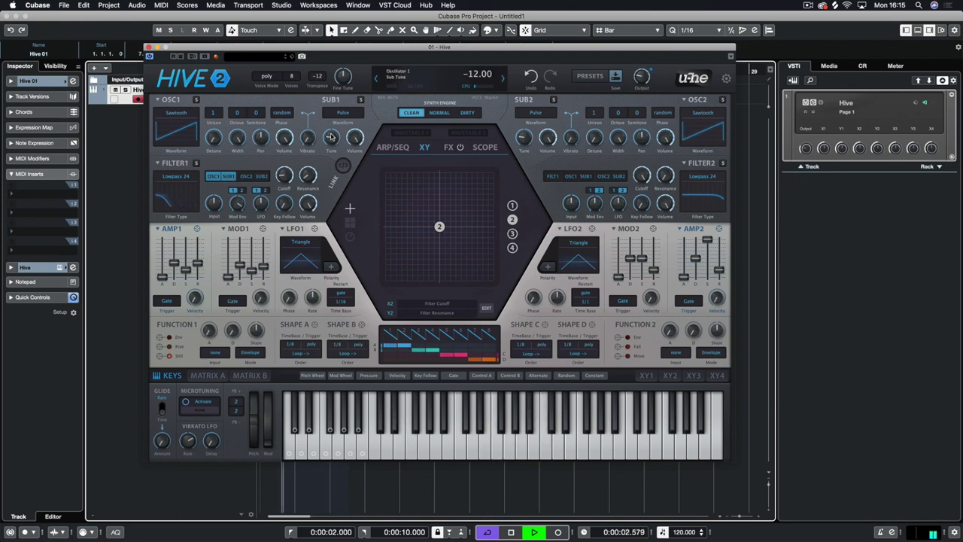
- Set Sub 1's waveform to 'like Osc' and its volume to about 38
left_click_drag(353, 137, 359, 187)
left_click(343, 113)
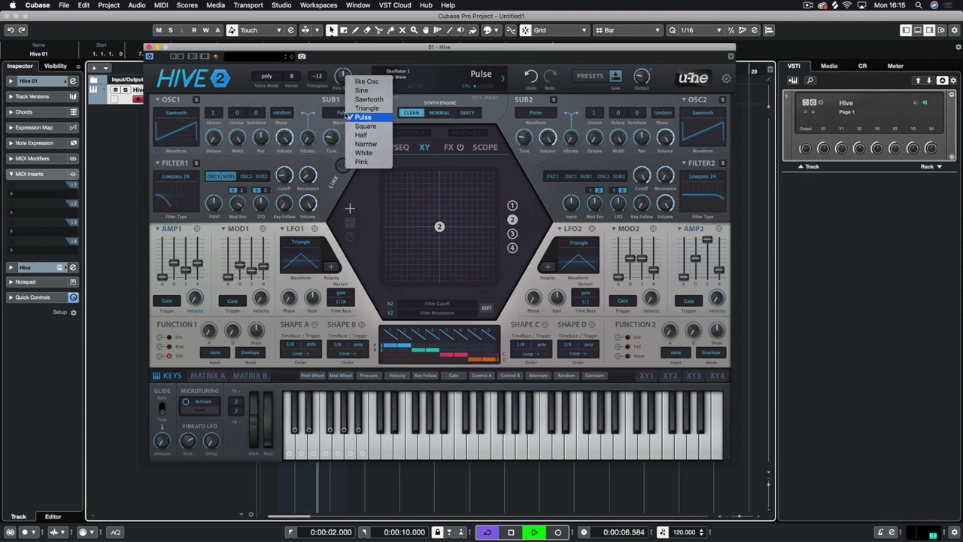
left_click(367, 81)
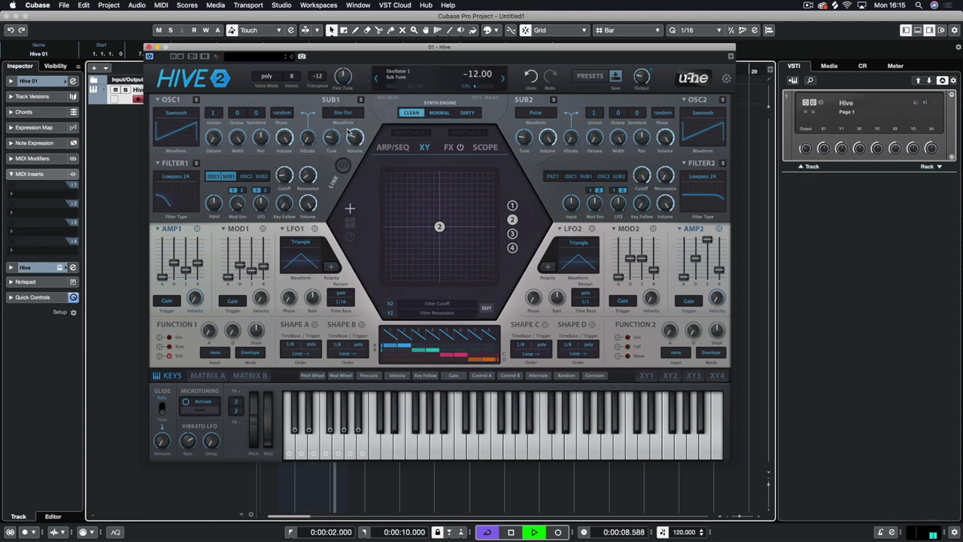
mouse_move(358, 136)
left_mouse_down()
mouse_move(362, 125)
mouse_move(361, 136)
left_mouse_up()
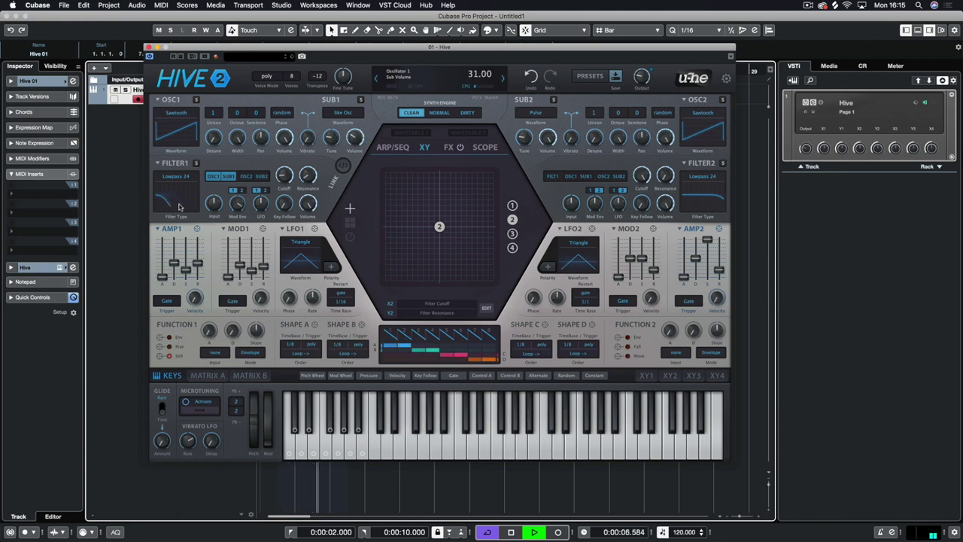
- Stop playback and show the wavetable editor in the centre panel, leaving OSC1 on Sawtooth
key("space")
left_click(411, 134)
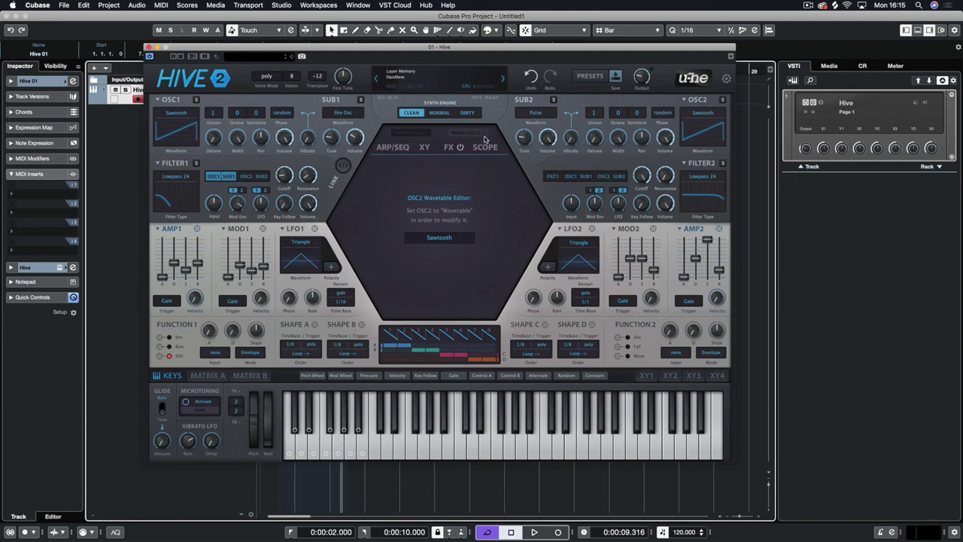
left_click(179, 119)
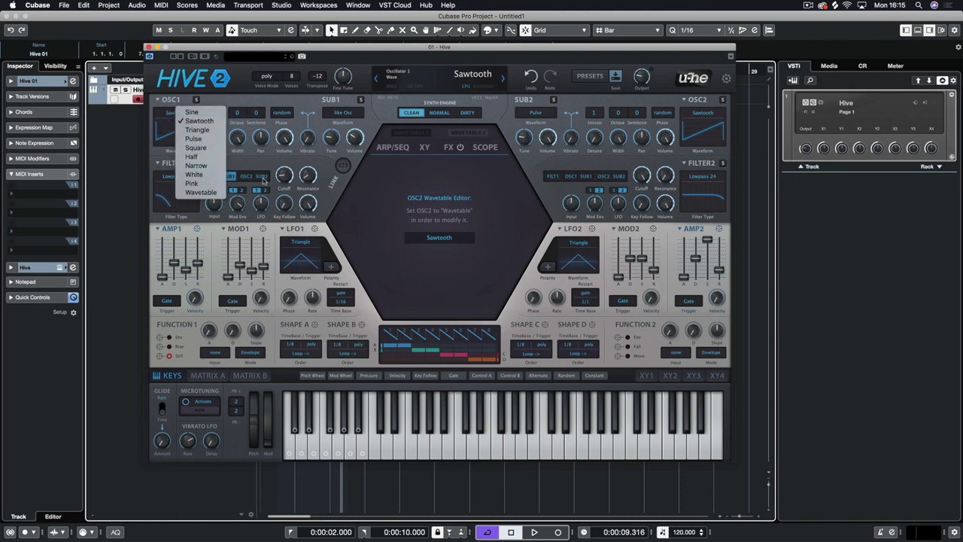
left_click(396, 110)
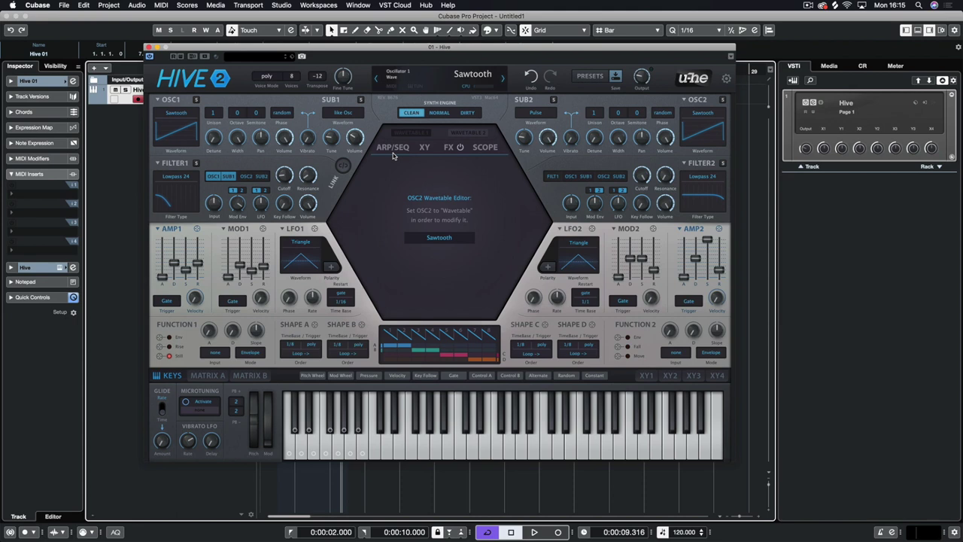
- Switch the centre panel to the scope and start playback so it traces the audio
left_click(480, 148)
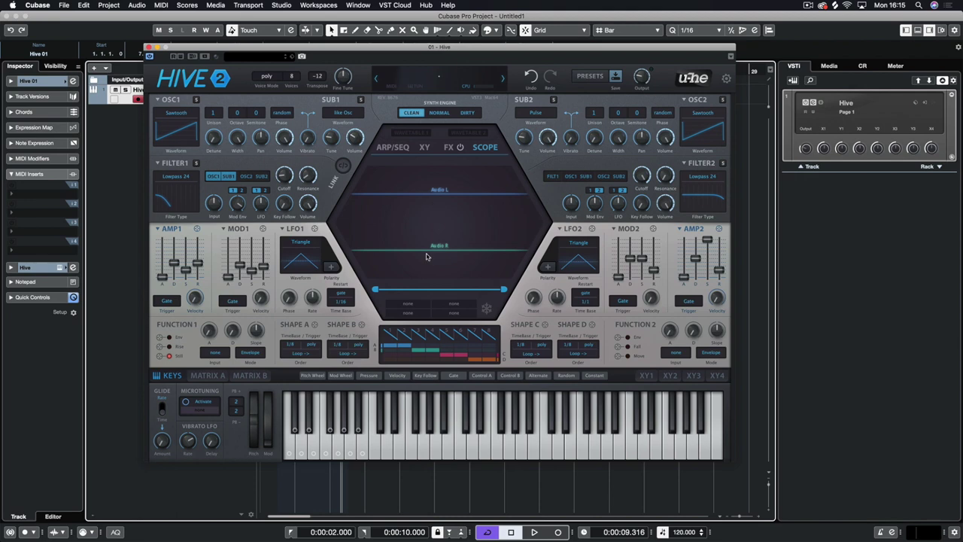
key("space")
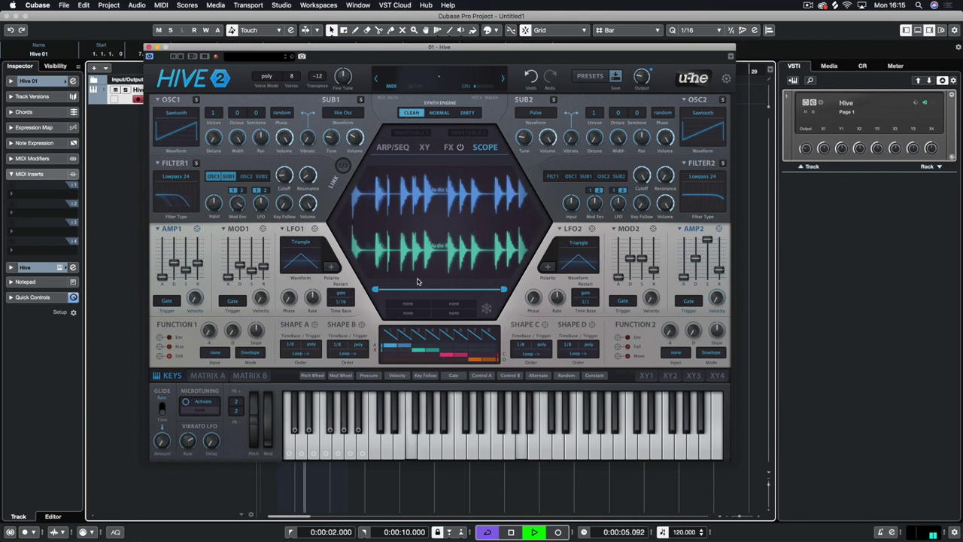
- Check the scope's source slot, leaving it on none, and toggle the scope trace freeze
left_click(409, 304)
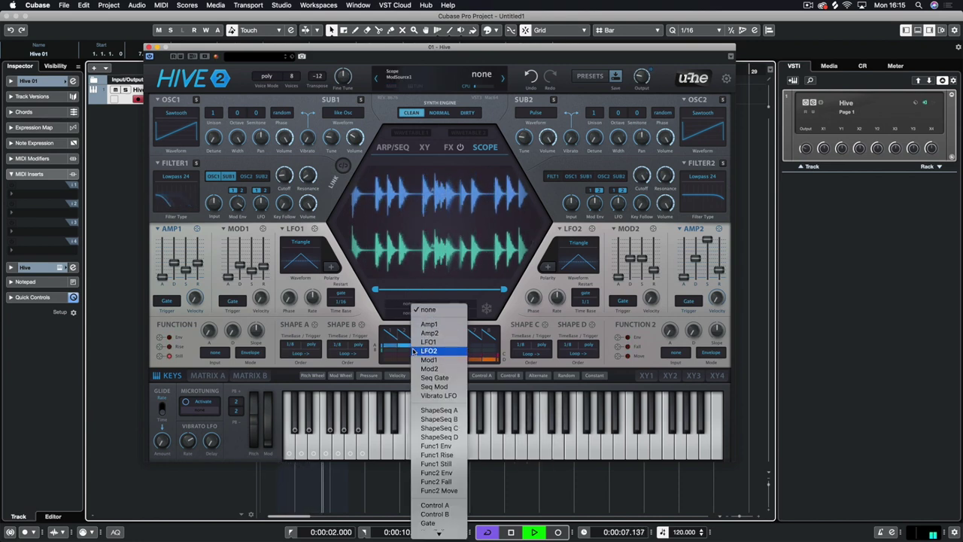
left_click(425, 310)
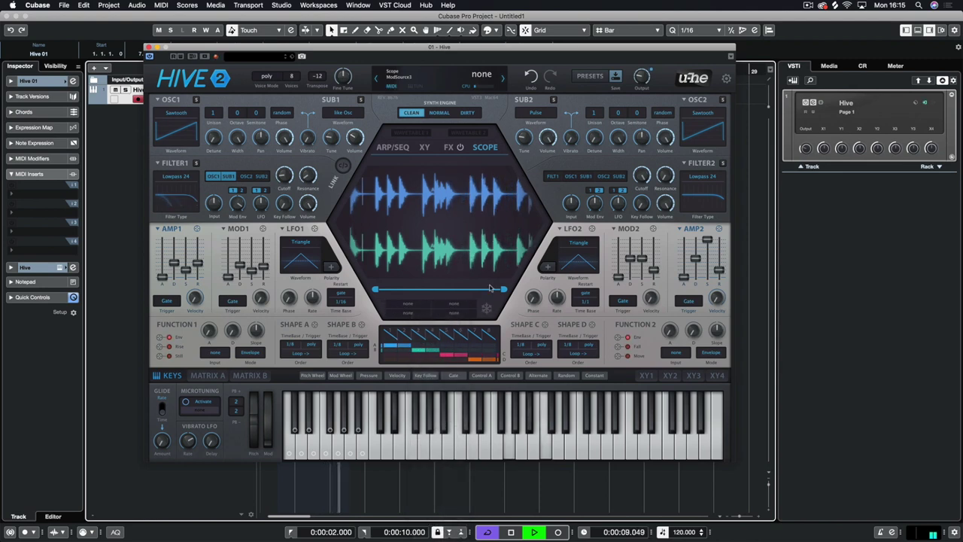
left_click(487, 308)
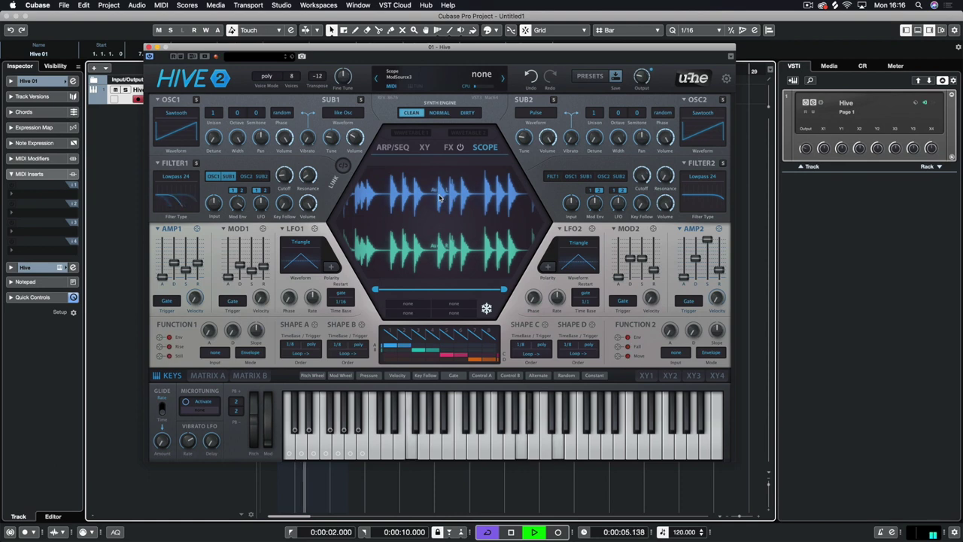
left_click(487, 308)
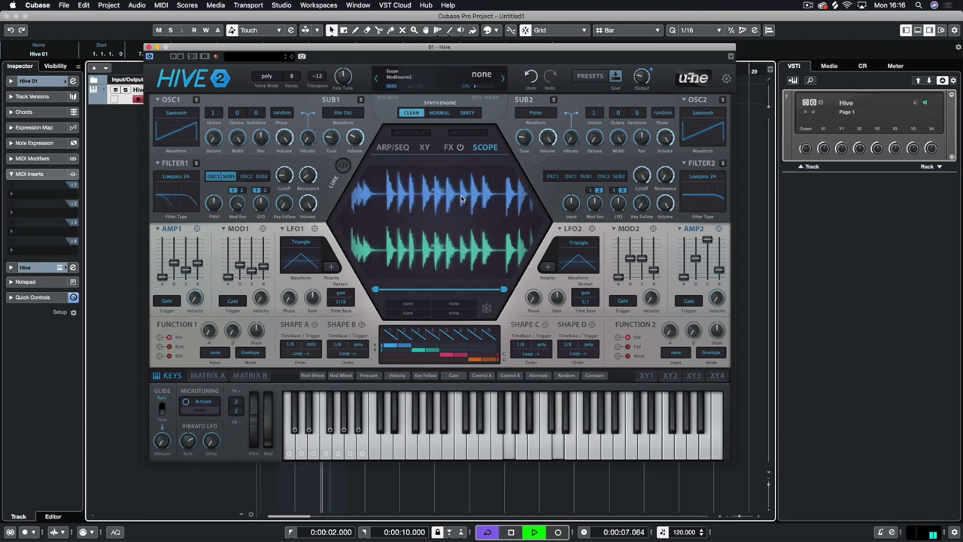
left_click(414, 308)
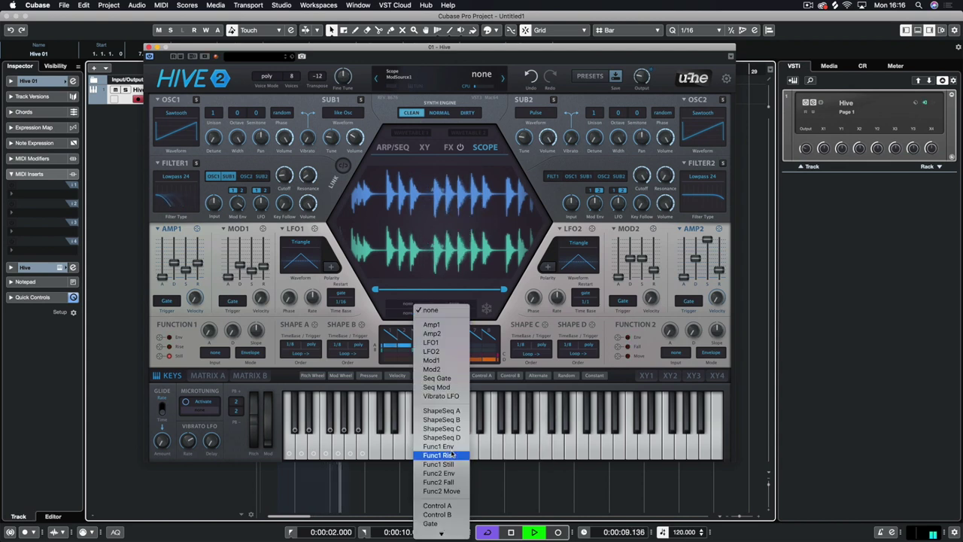
left_click(378, 297)
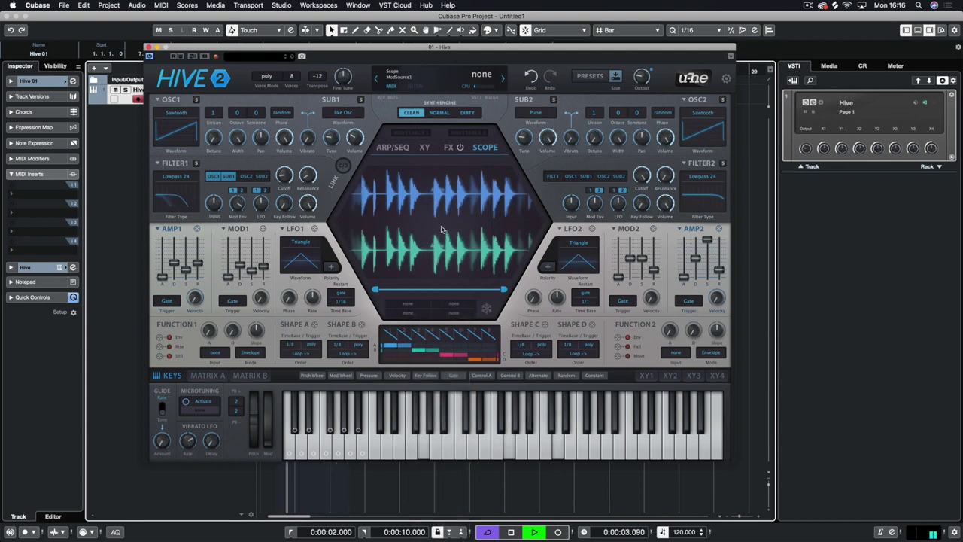
- Try the fast and glow scope display modes, then settle on eco
left_click(436, 243)
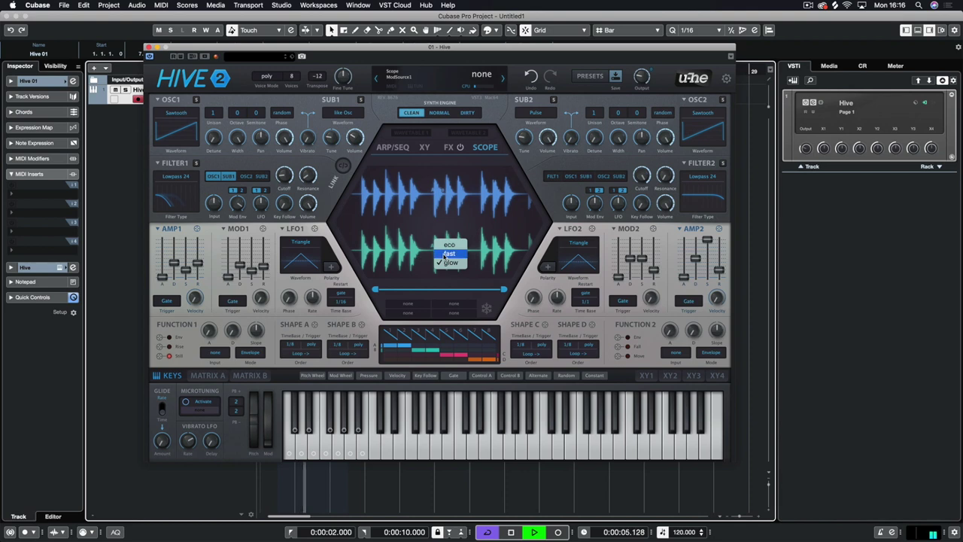
left_click(445, 254)
left_click(449, 254)
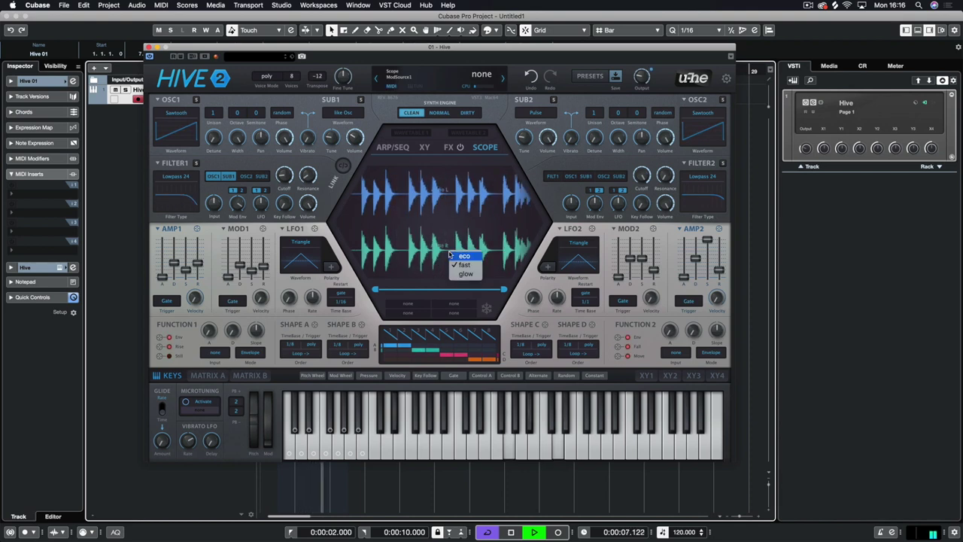
left_click(468, 276)
left_click(455, 254)
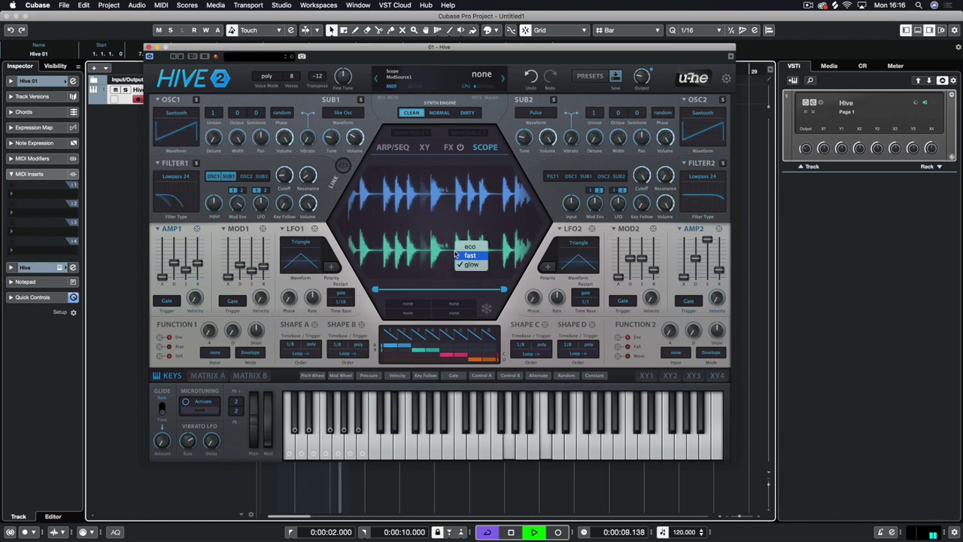
left_click(466, 249)
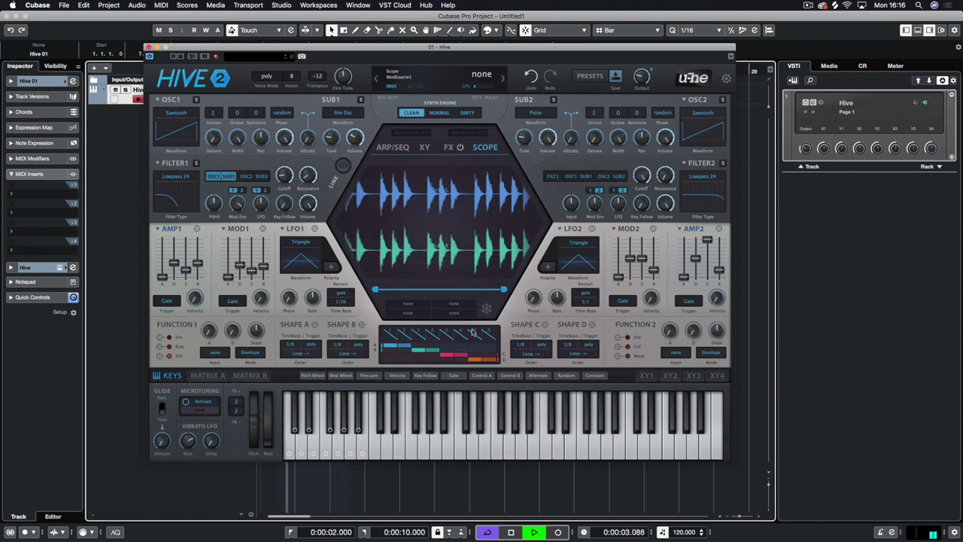
- Trace Amp1 in the scope's second slot, lengthen AMP1 decay to about 89, and adjust Filter 1 cutoff
left_click(455, 313)
left_click(411, 313)
left_click(411, 313)
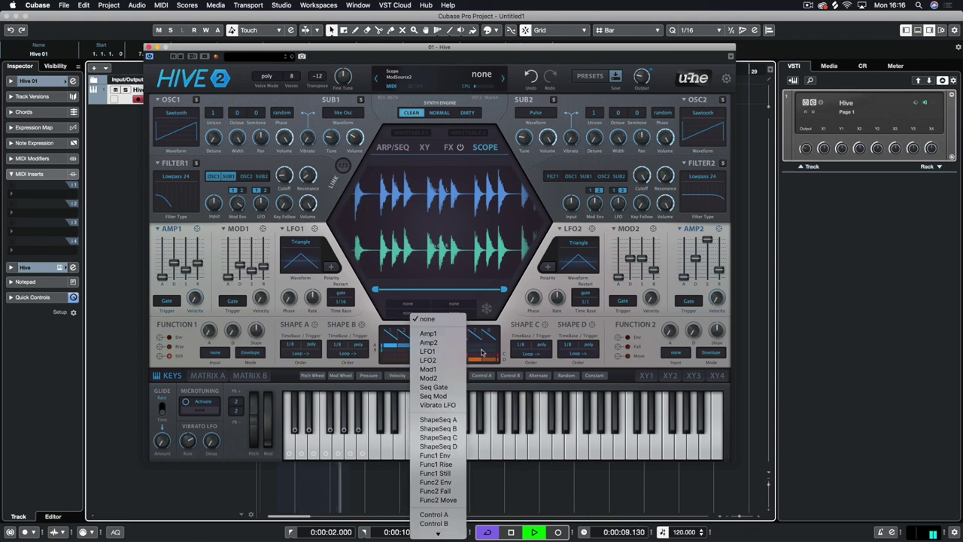
left_click(445, 335)
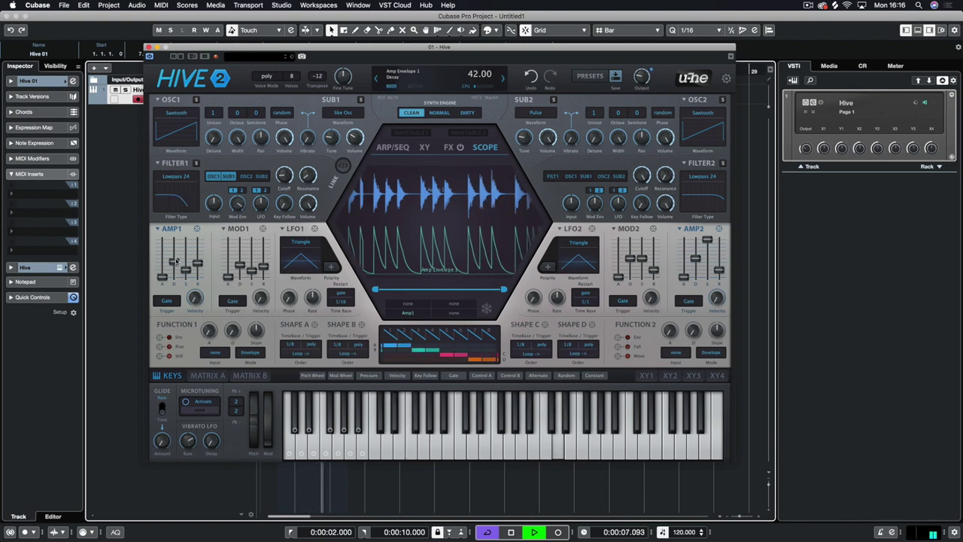
left_click_drag(176, 260, 180, 240)
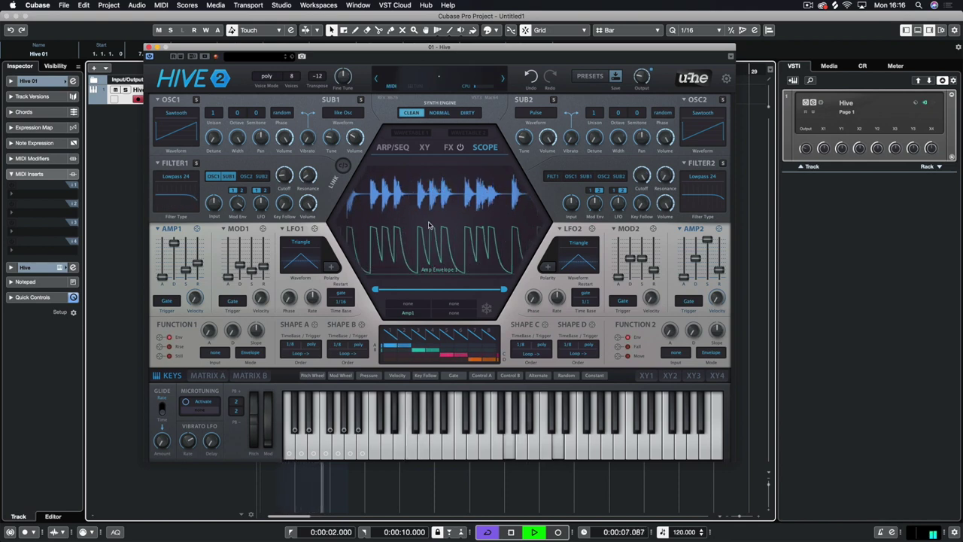
left_click_drag(295, 182, 441, 253)
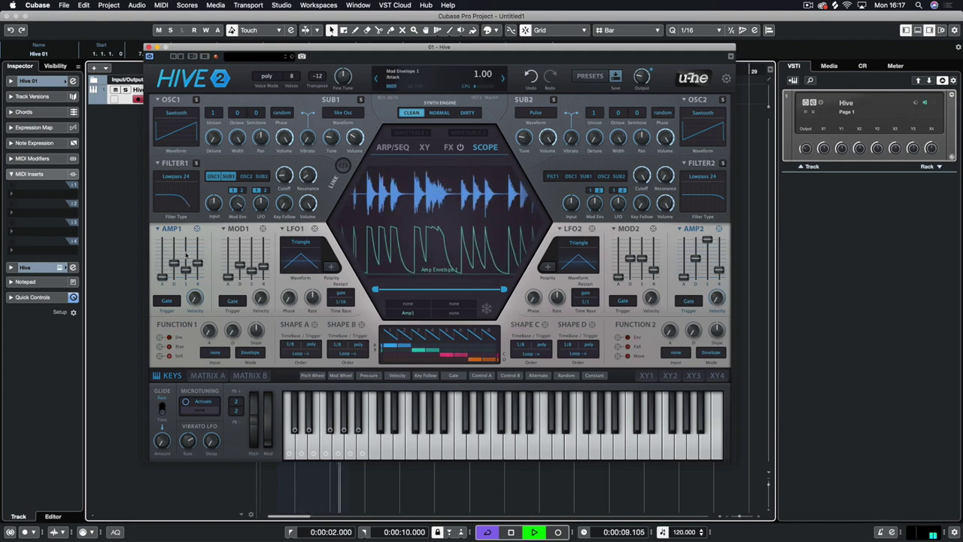
- Switch the scope trace to Key Follow and raise Filter 1's key follow to 71
left_click(402, 314)
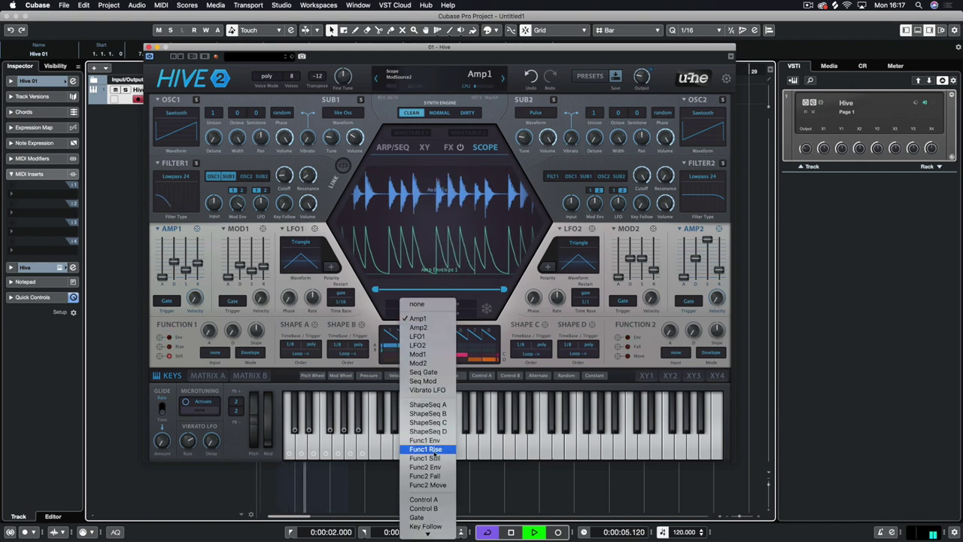
mouse_move(424, 536)
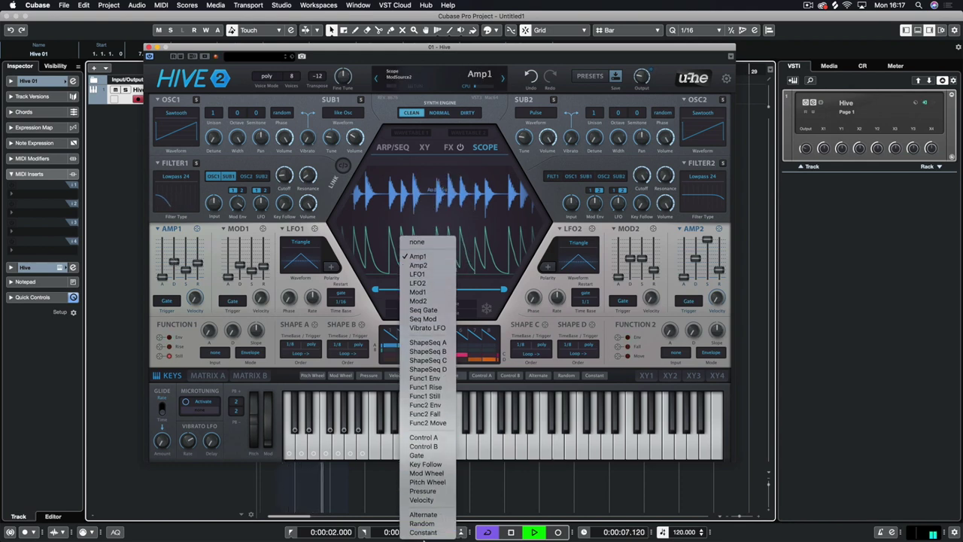
left_click(426, 464)
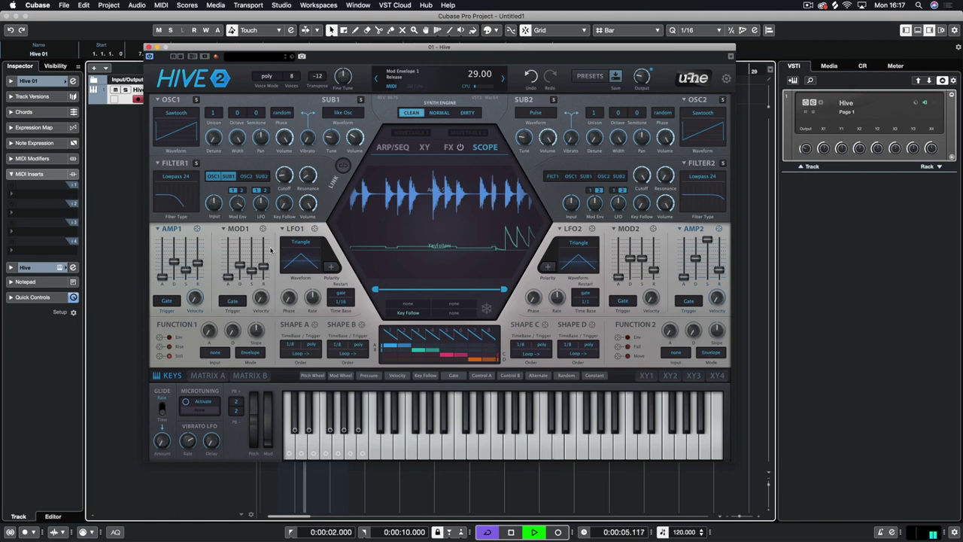
left_click_drag(294, 211, 284, 141)
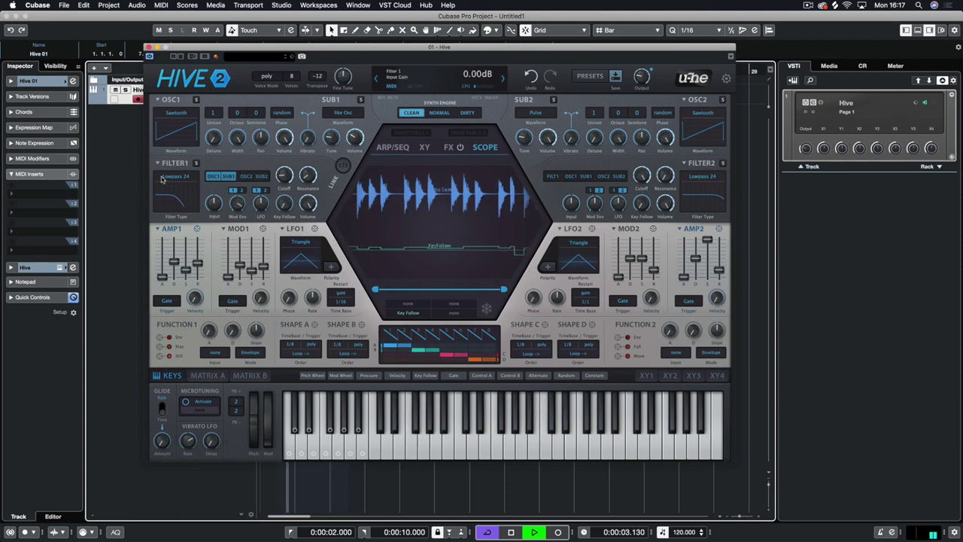
left_click(414, 313)
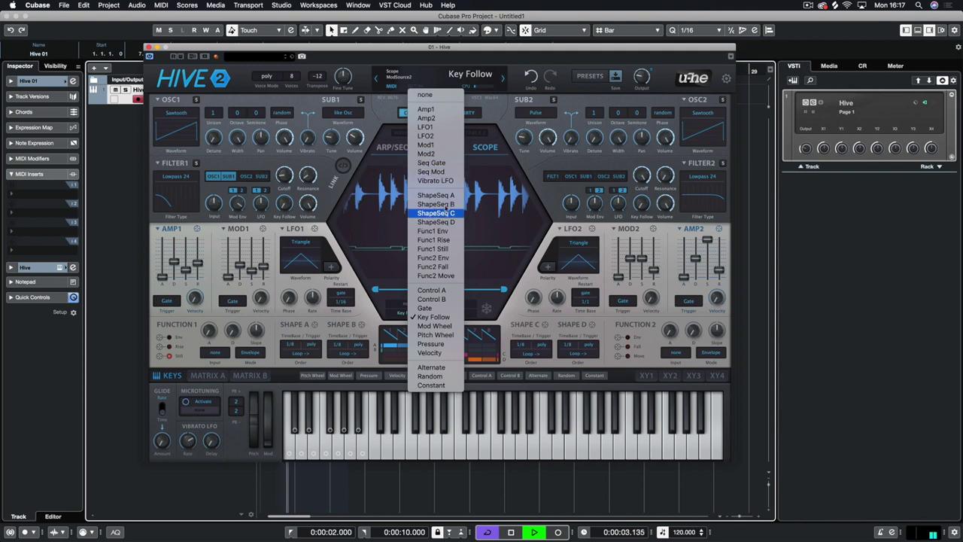
- Trace Mod Envelope 1 in the scope and set its release to about 44
left_click(434, 144)
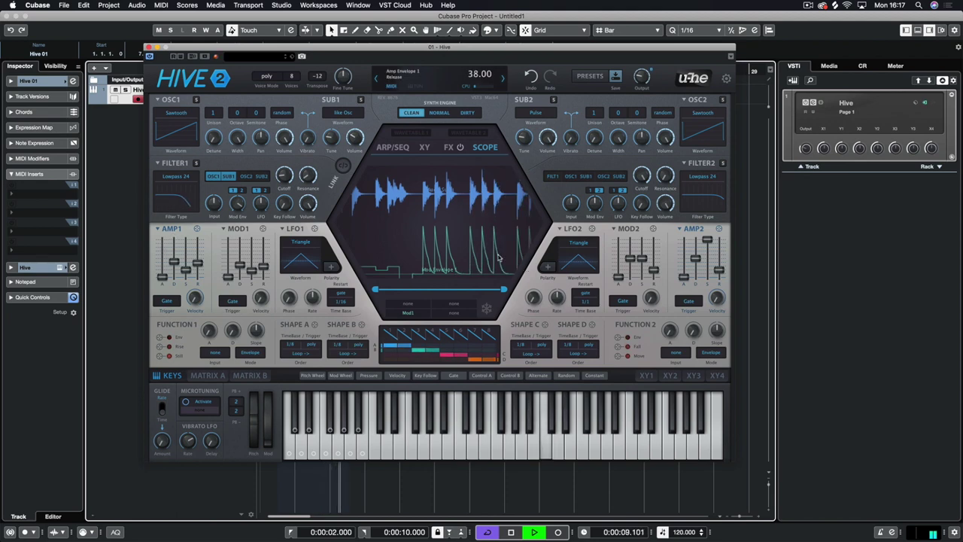
mouse_move(262, 249)
left_mouse_down()
mouse_move(262, 268)
mouse_move(263, 250)
left_mouse_up()
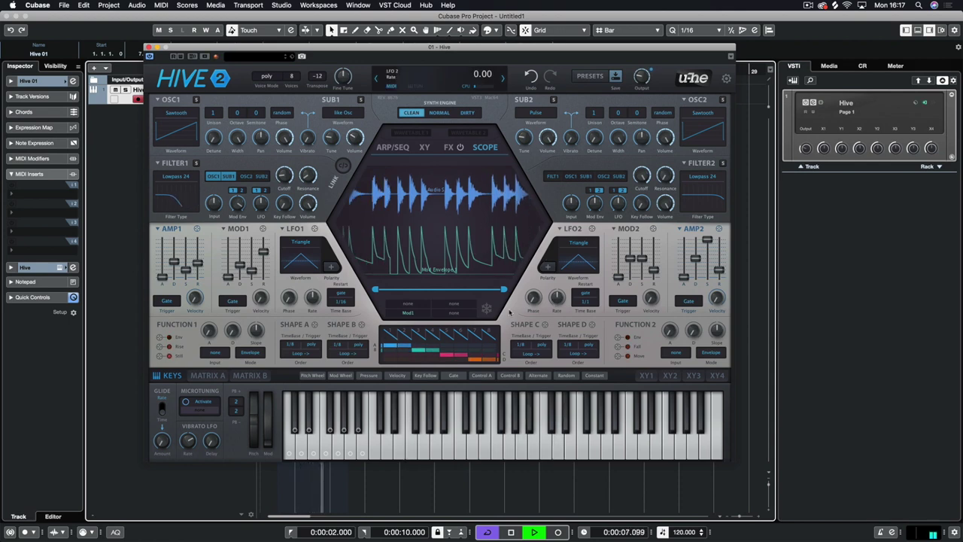
left_click_drag(263, 251, 263, 272)
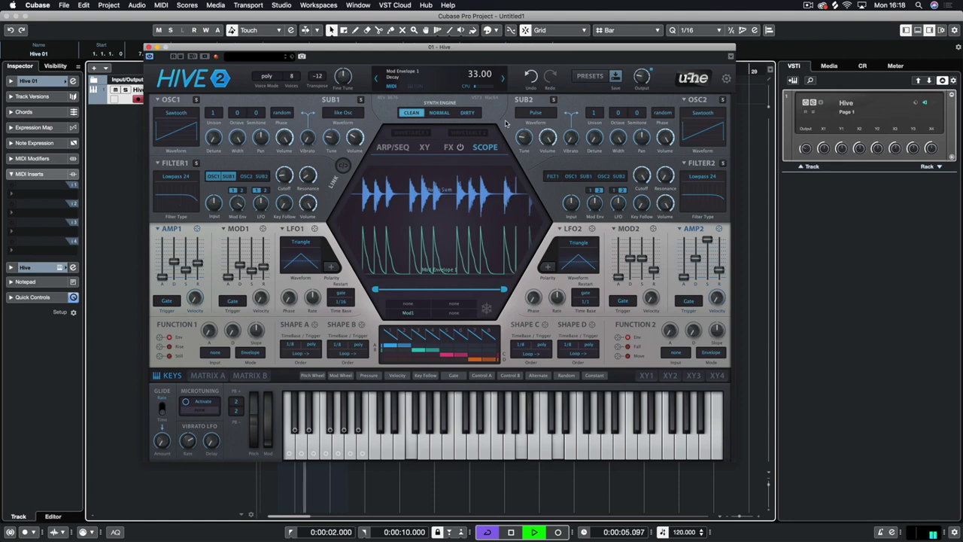
- Show the FX page, move Delay to the top, and set its mix to 44.5 and high-pass to 8.5
left_click(450, 147)
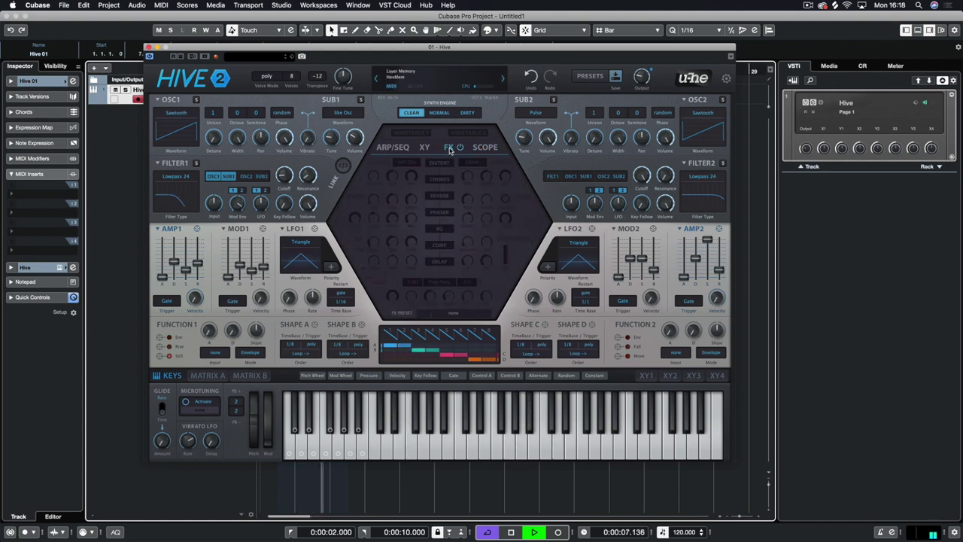
left_click_drag(442, 260, 442, 164)
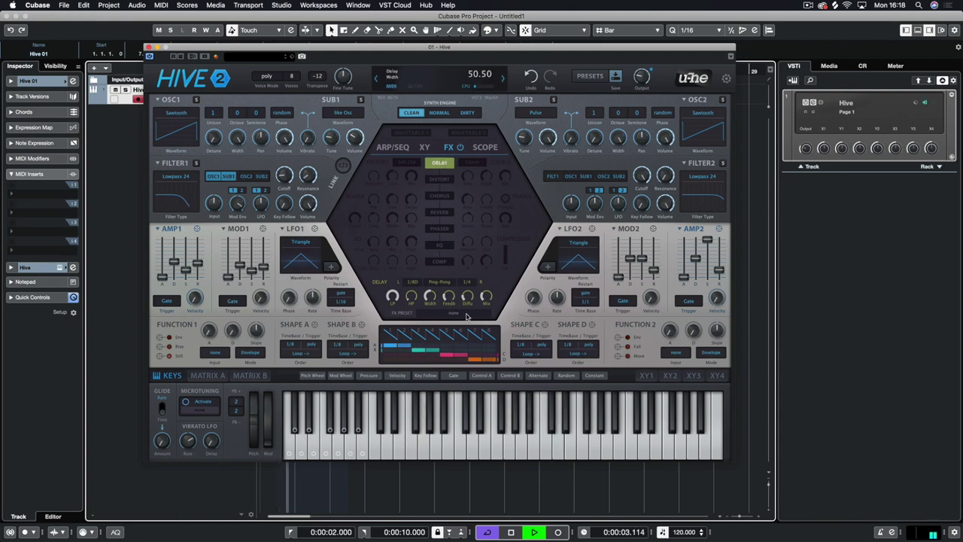
left_click_drag(486, 296, 490, 287)
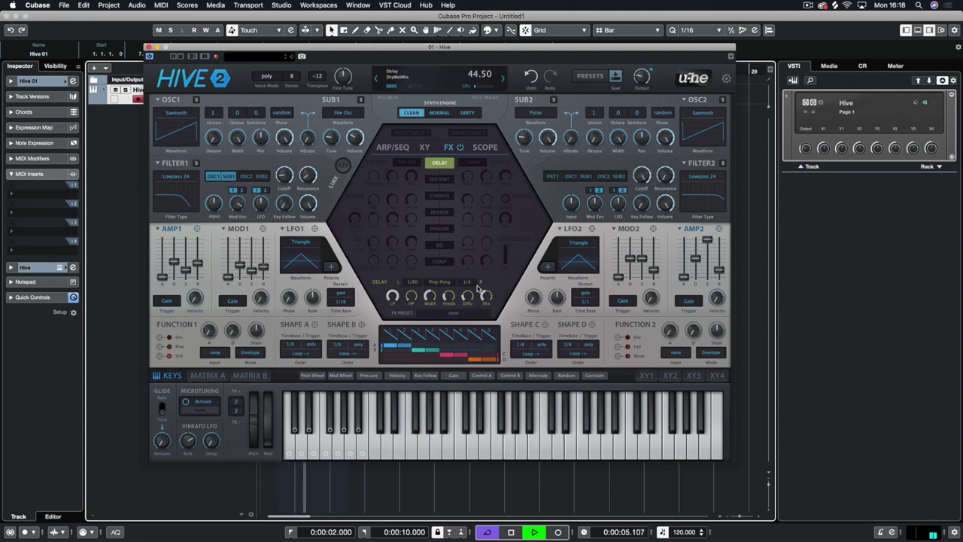
mouse_move(448, 296)
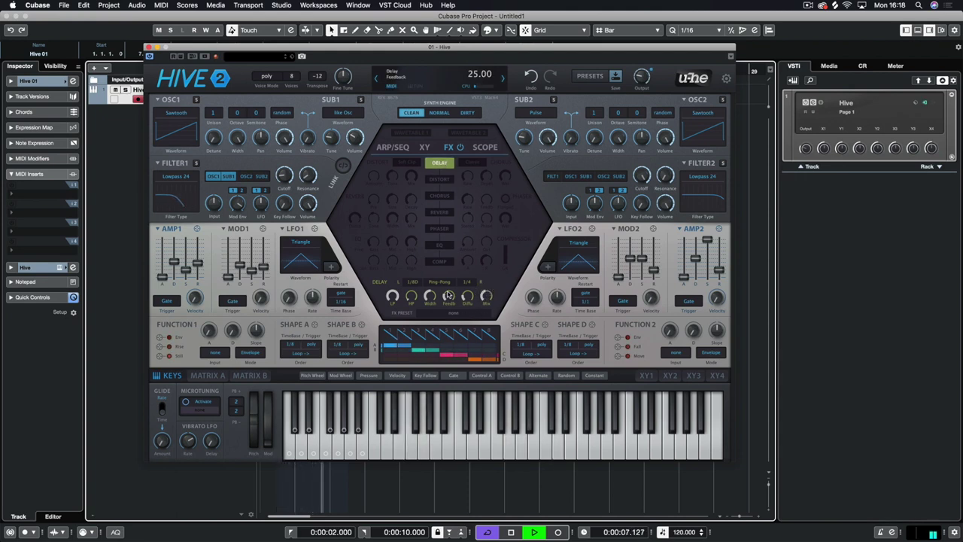
mouse_move(386, 303)
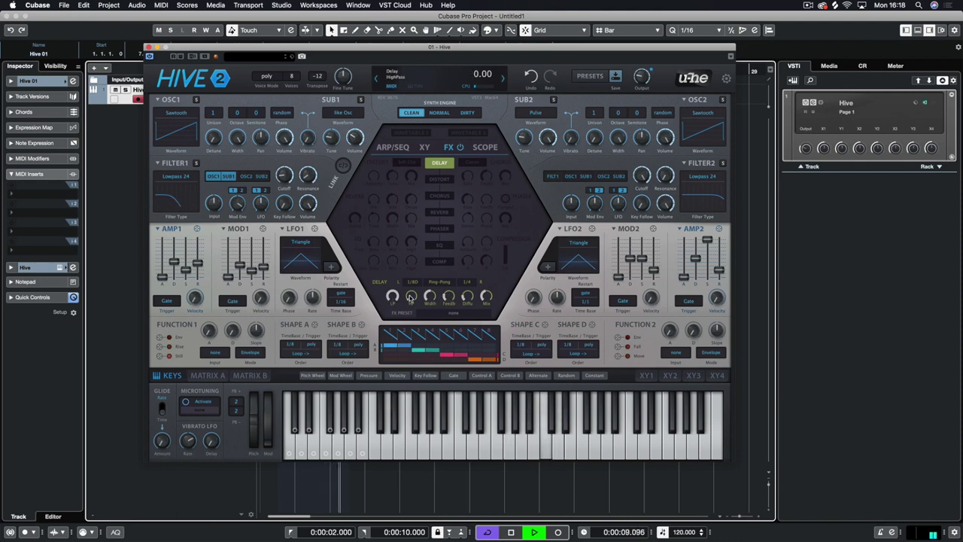
left_click_drag(411, 299, 413, 292)
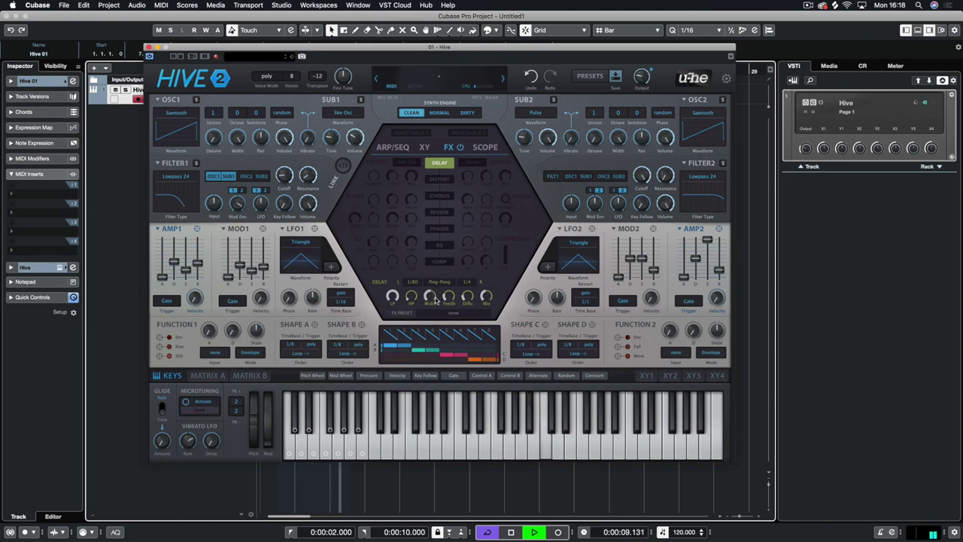
mouse_move(444, 298)
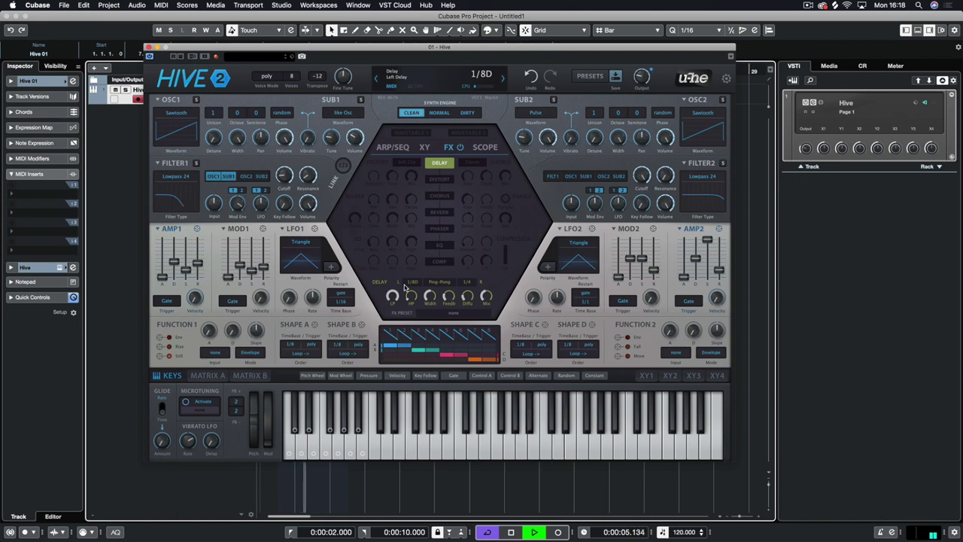
- Enable the Reverb effect after the delay, with its dry/wet mix at 30
mouse_move(416, 201)
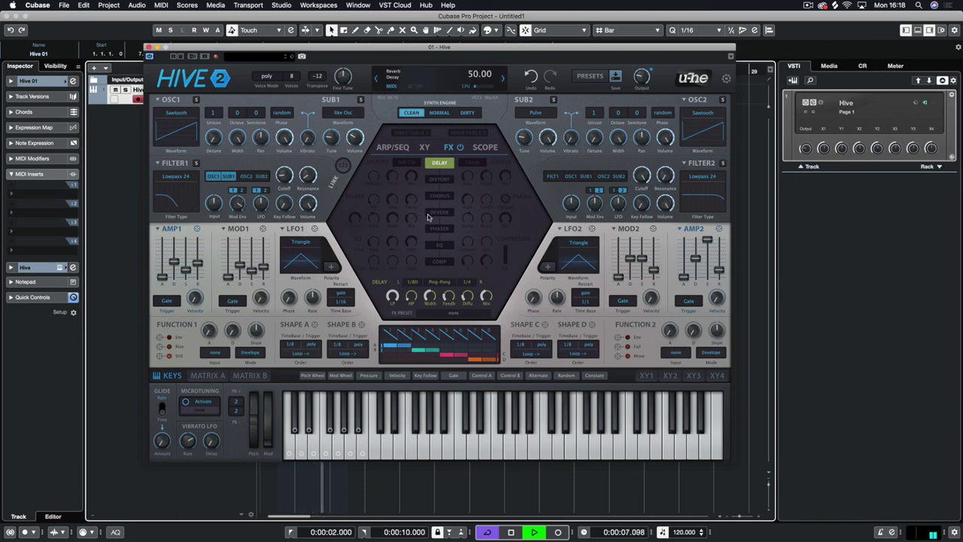
left_click(436, 214)
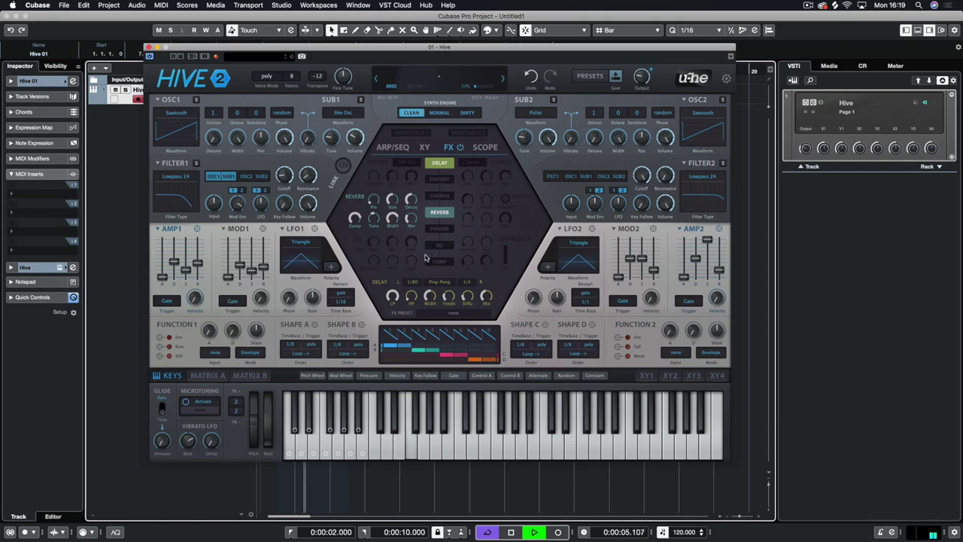
mouse_move(414, 218)
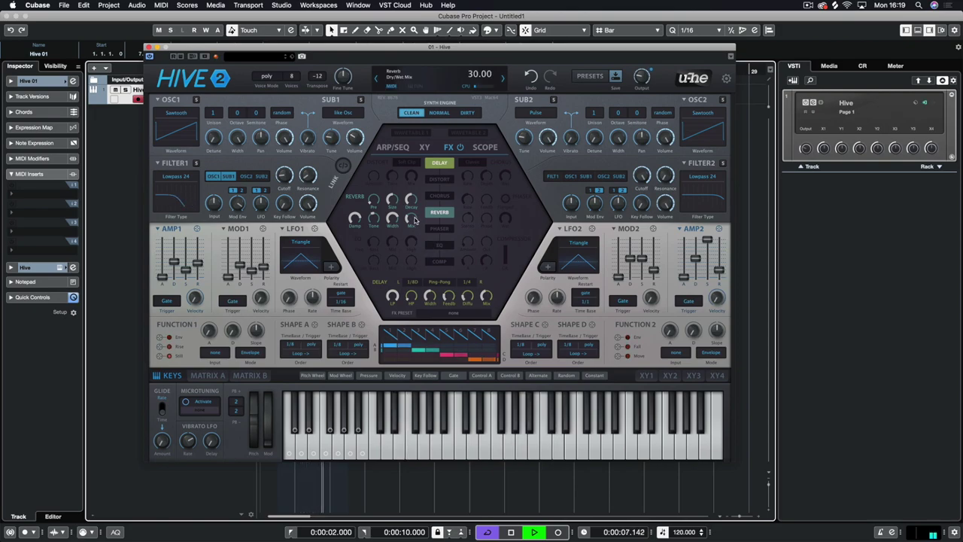